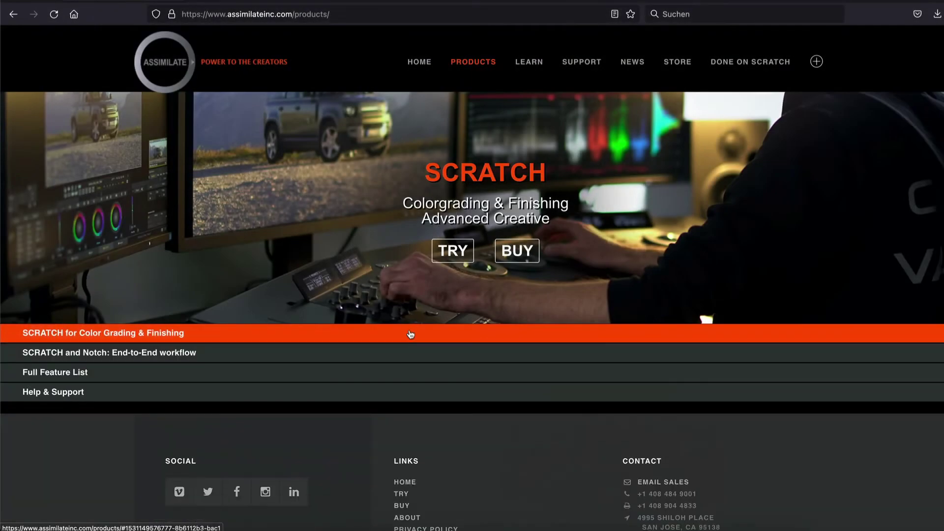
# Step: Expand the 'SCRATCH and Notch: End-to-End workflow' section on the Assimilate Products page
pyautogui.click(402, 358)
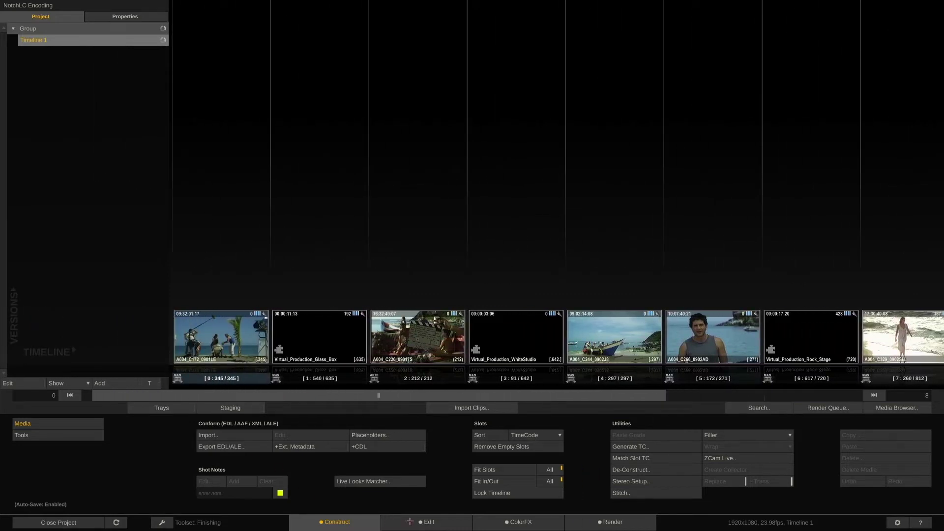
pyautogui.click(425, 521)
pyautogui.moveTo(90, 394); pyautogui.dragTo(53, 400)
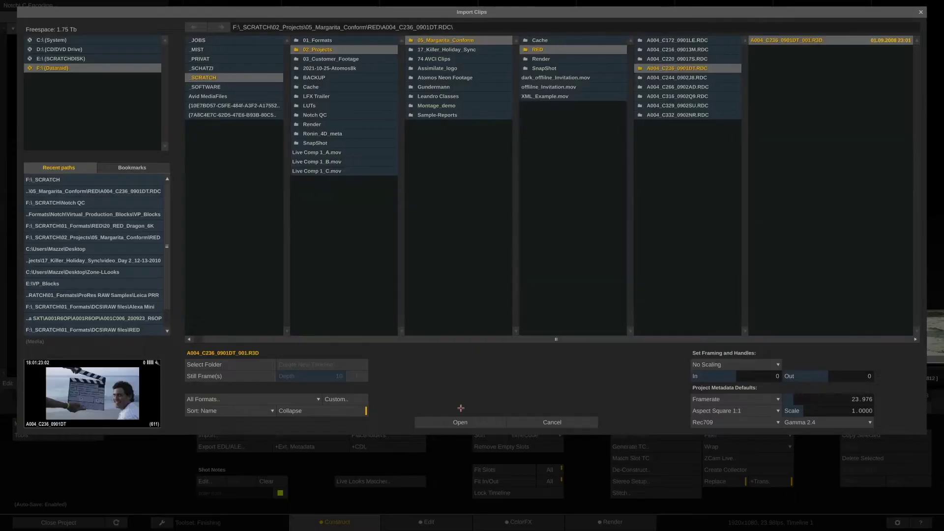
pyautogui.click(297, 398)
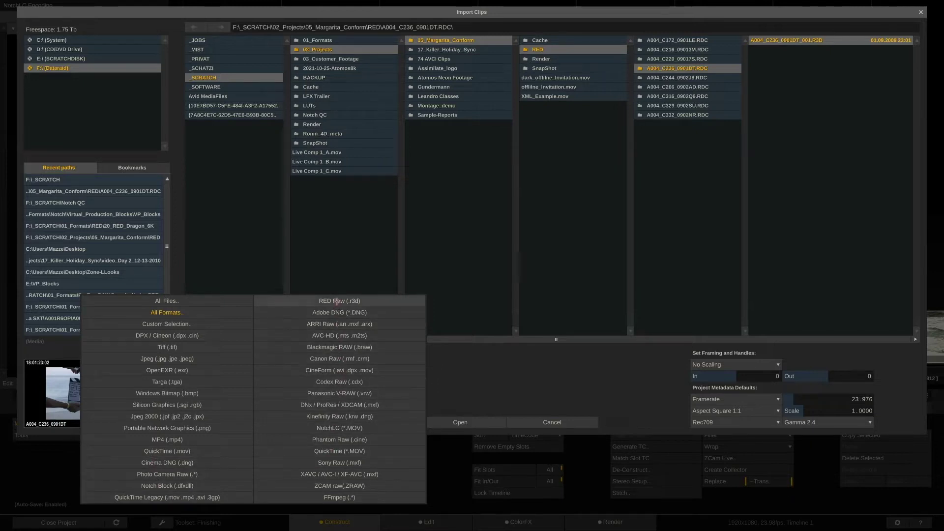
pyautogui.click(498, 403)
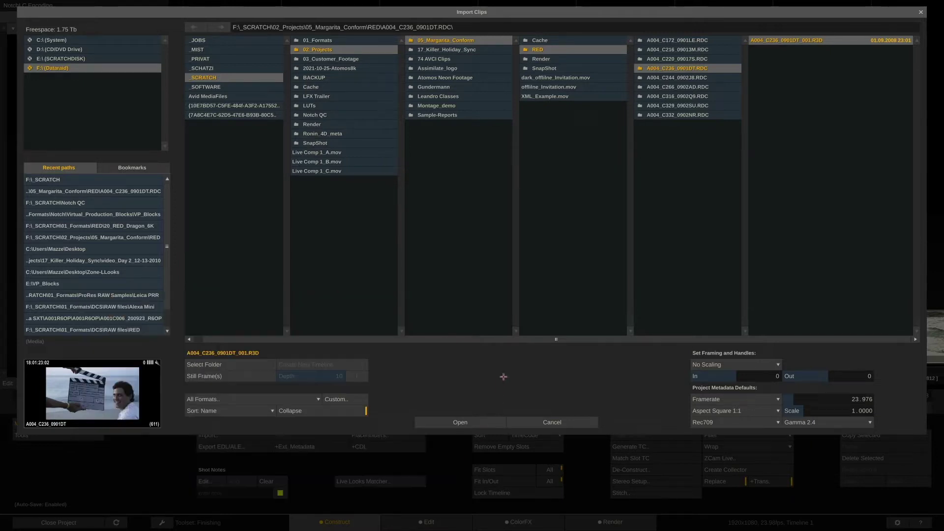
pyautogui.click(552, 422)
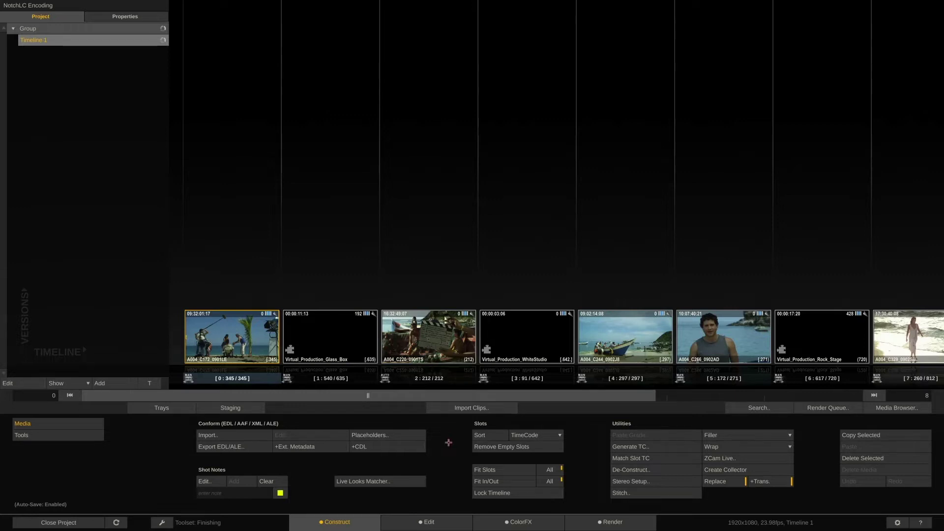
# Step: Show Timeline 1's render output tree, leaving the Format and Color presets at their defaults
pyautogui.click(610, 523)
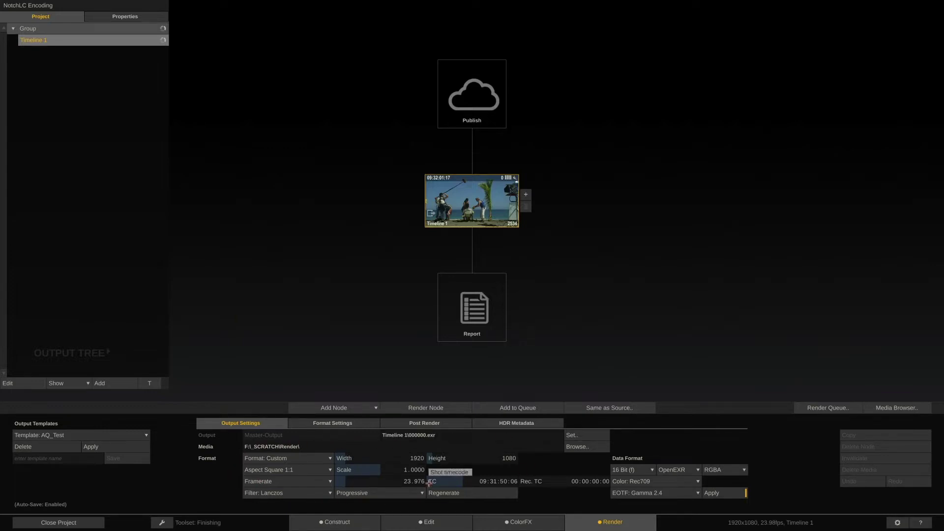
pyautogui.click(290, 457)
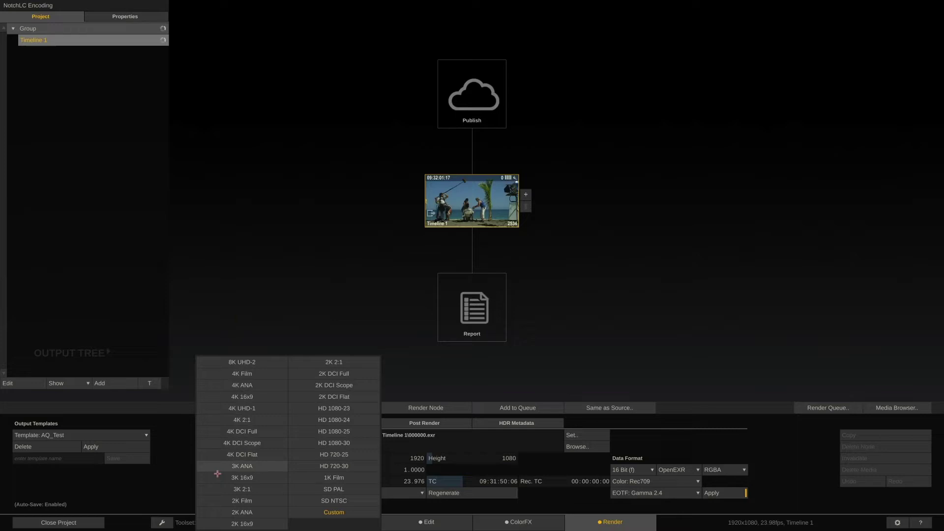
pyautogui.click(579, 468)
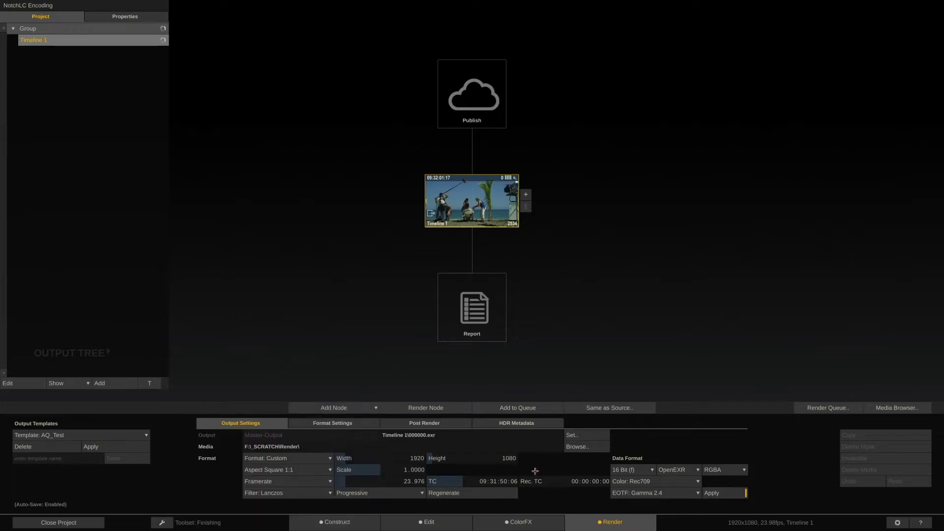
pyautogui.click(676, 481)
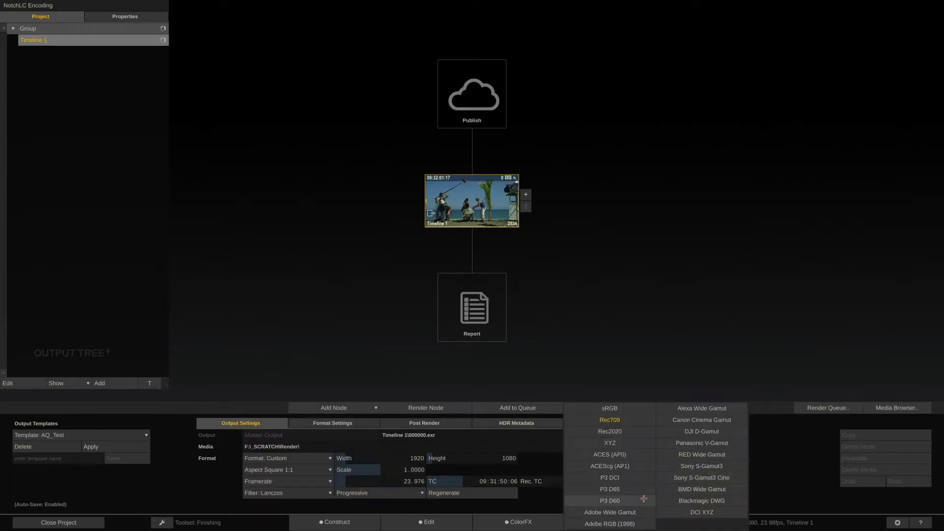
pyautogui.press('Escape')
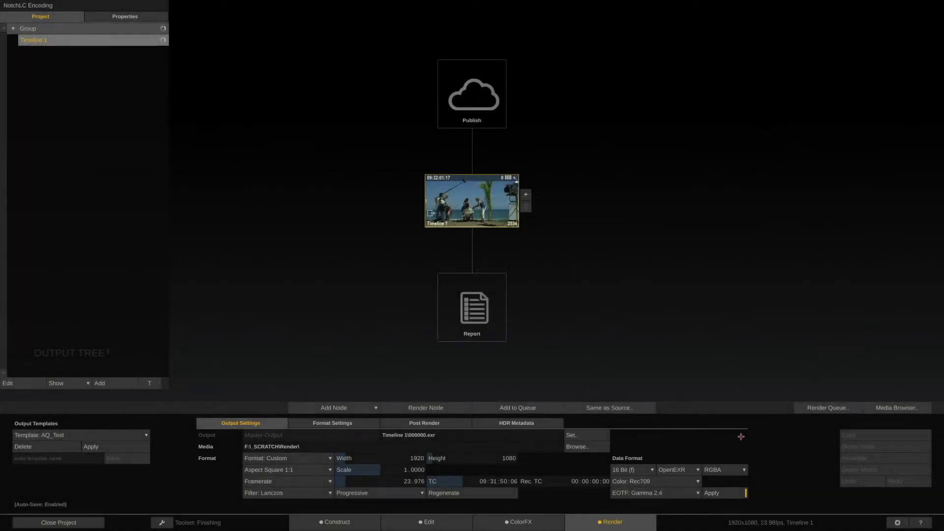
# Step: Add a NotchLC Encoder output to Timeline 1 and name it NotchLC
pyautogui.click(526, 195)
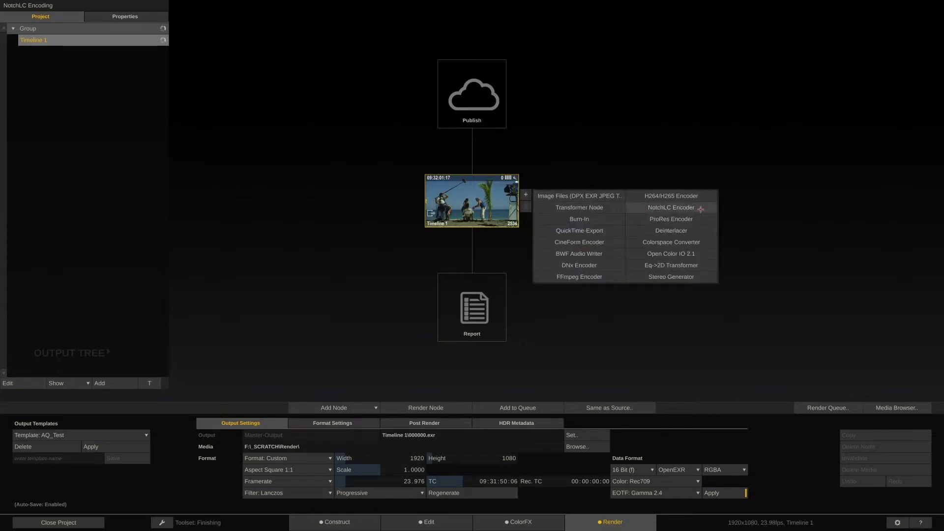
pyautogui.click(700, 209)
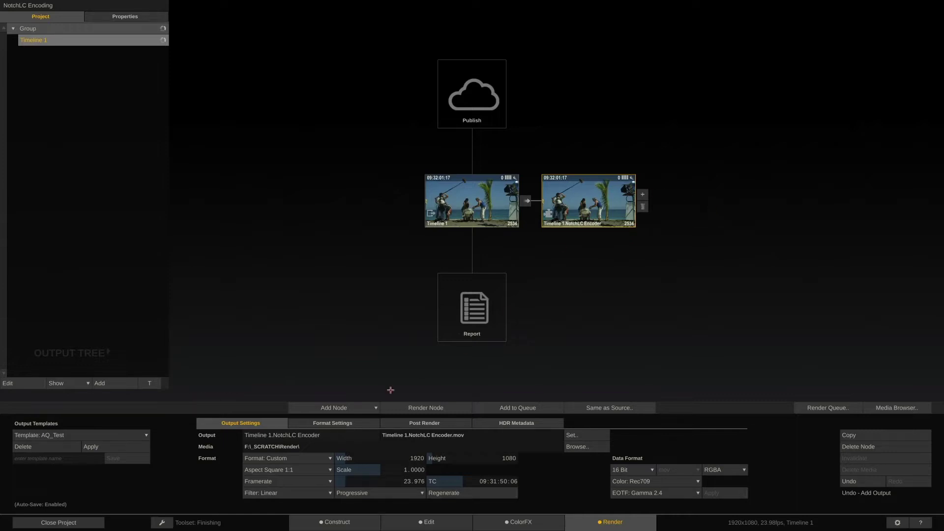
pyautogui.moveTo(339, 434); pyautogui.dragTo(203, 438)
pyautogui.write('NotchLC')
pyautogui.press('Return')
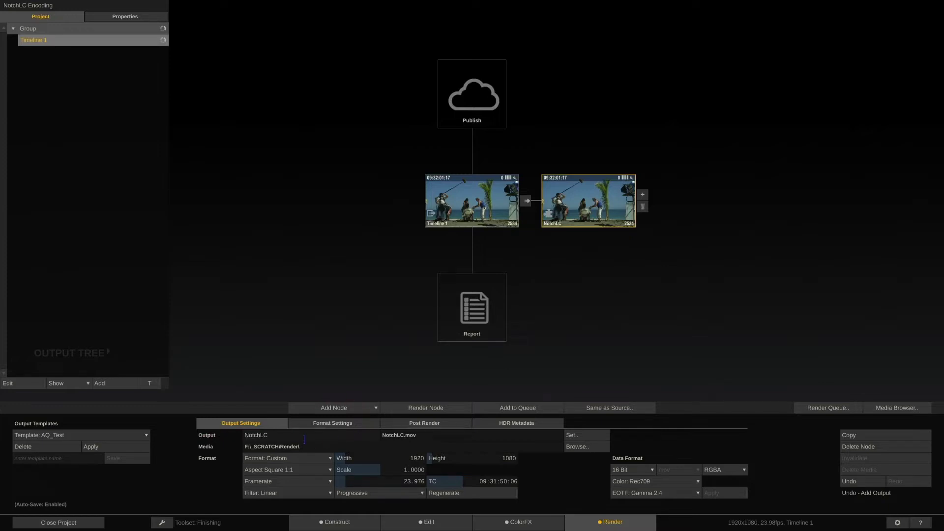
# Step: Set the encoder to NotchLC - Best with alpha and audio channels 1–4 enabled
pyautogui.click(350, 423)
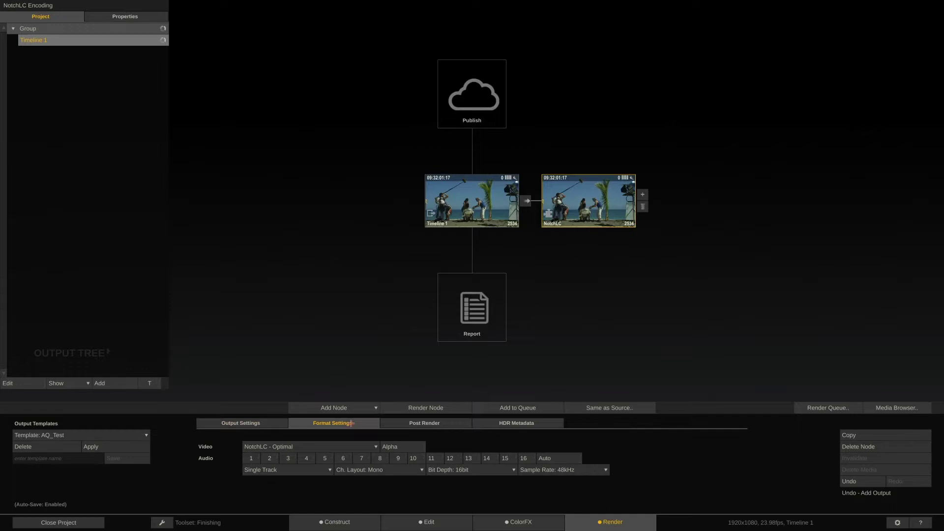
pyautogui.click(341, 445)
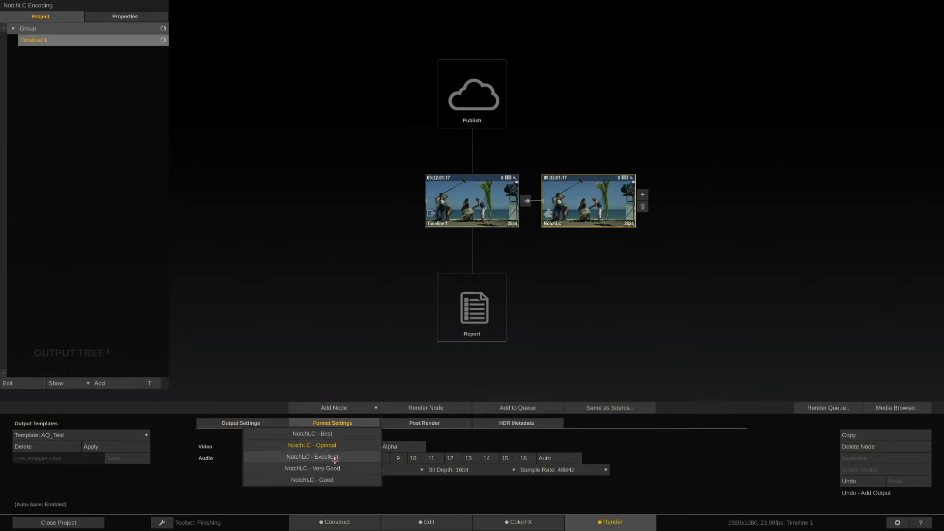
pyautogui.click(314, 433)
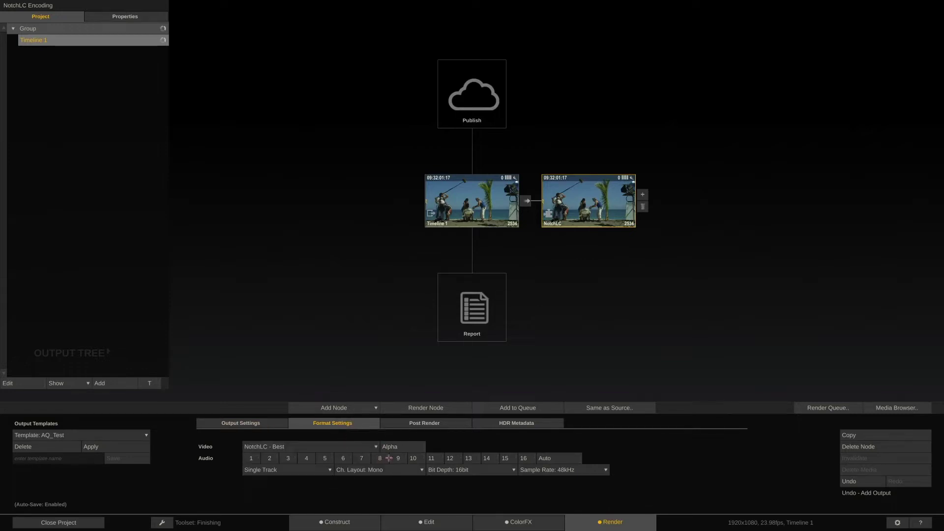
pyautogui.click(409, 447)
pyautogui.click(253, 458)
pyautogui.click(273, 460)
pyautogui.click(293, 459)
pyautogui.click(307, 461)
# Step: Branch a Transform node from Timeline 1 set to P3 D65, PQ HDR, with Apply enabled
pyautogui.click(268, 423)
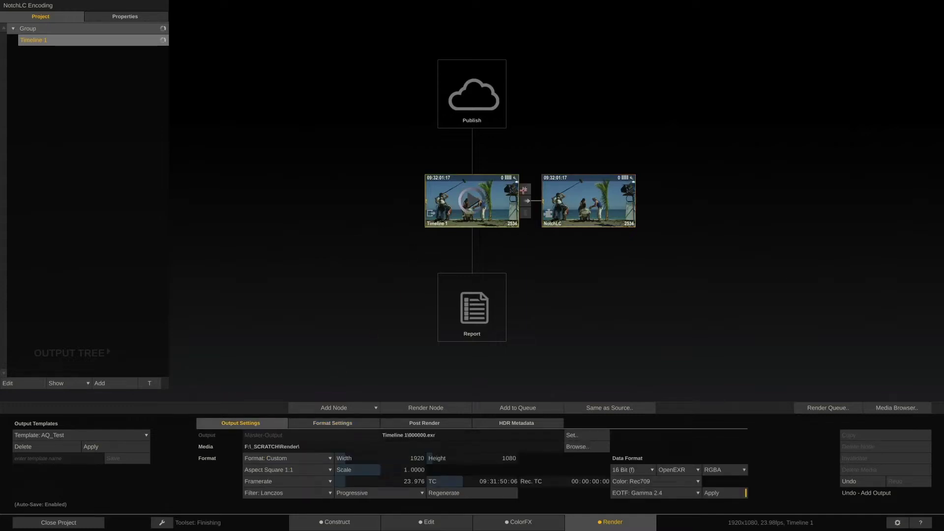
pyautogui.click(525, 189)
pyautogui.click(568, 203)
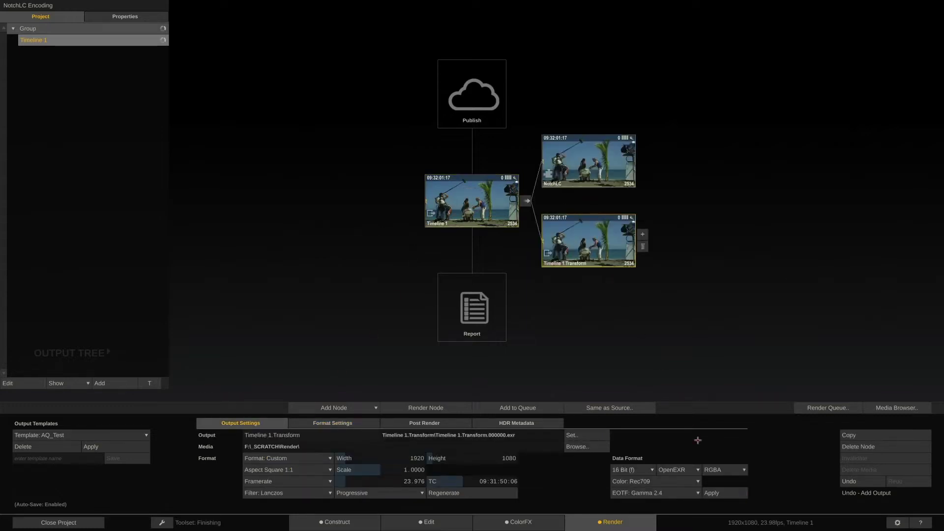
pyautogui.click(674, 480)
pyautogui.click(643, 489)
pyautogui.click(659, 492)
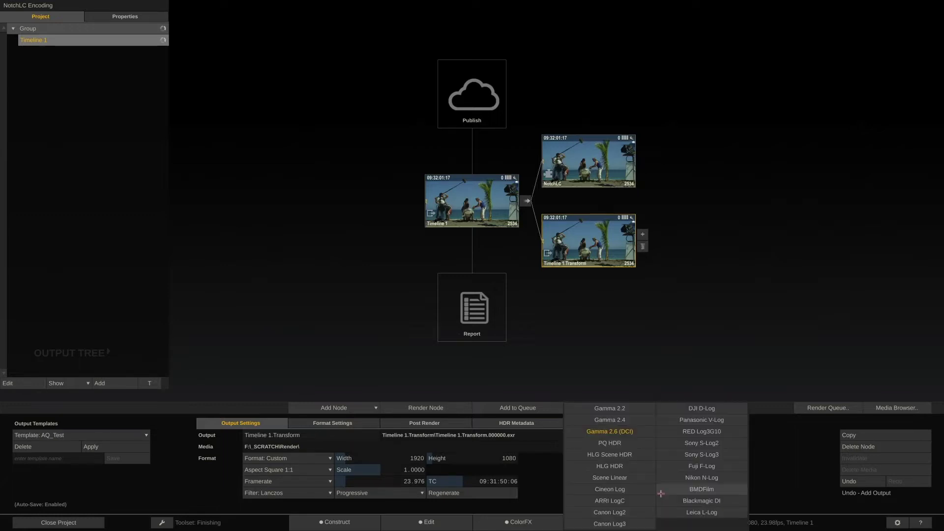
pyautogui.click(610, 444)
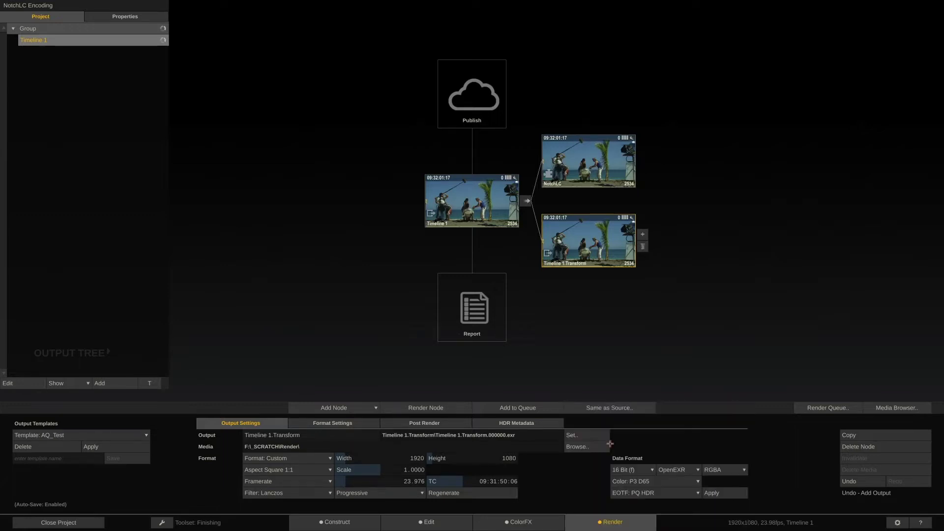
pyautogui.click(730, 494)
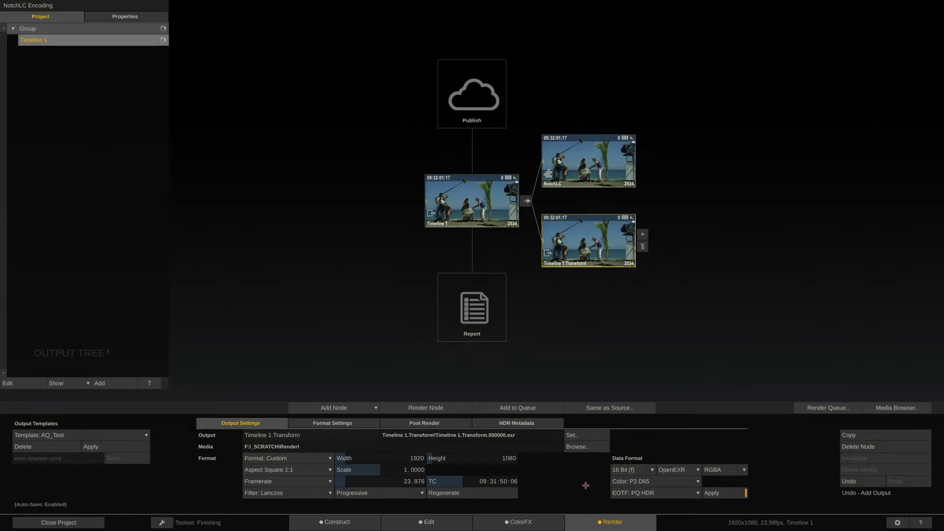
# Step: Add a NotchLC encoder after the Transform node and name it NotchLC
pyautogui.click(643, 235)
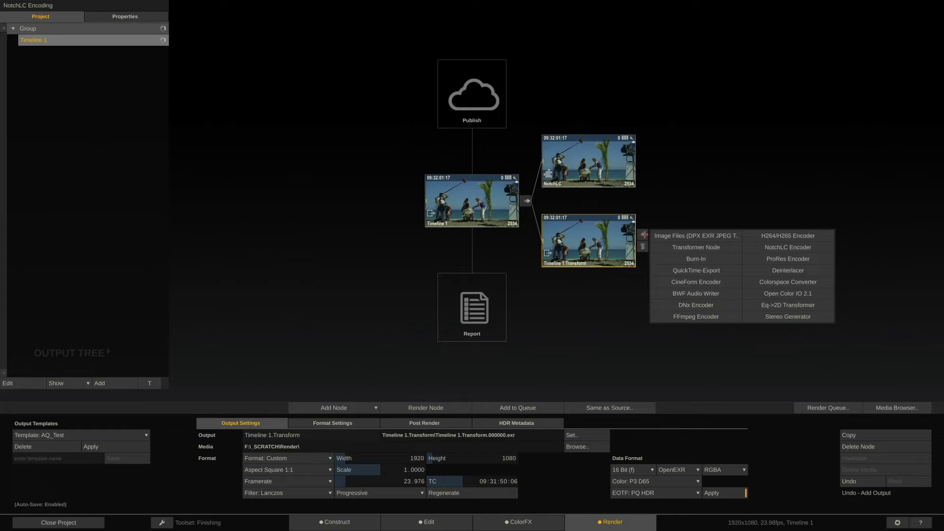
pyautogui.click(783, 247)
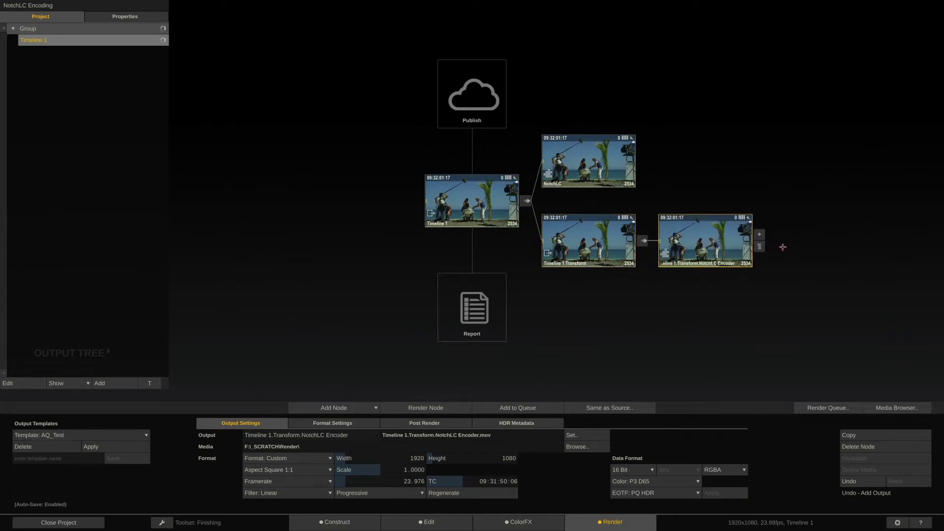
pyautogui.moveTo(349, 435); pyautogui.dragTo(170, 434)
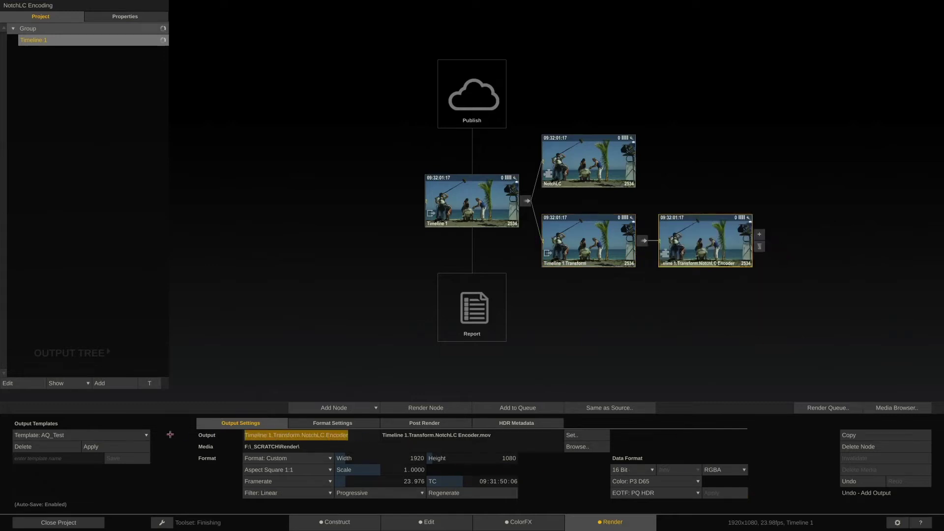
pyautogui.write('NotchLC')
pyautogui.press('Return')
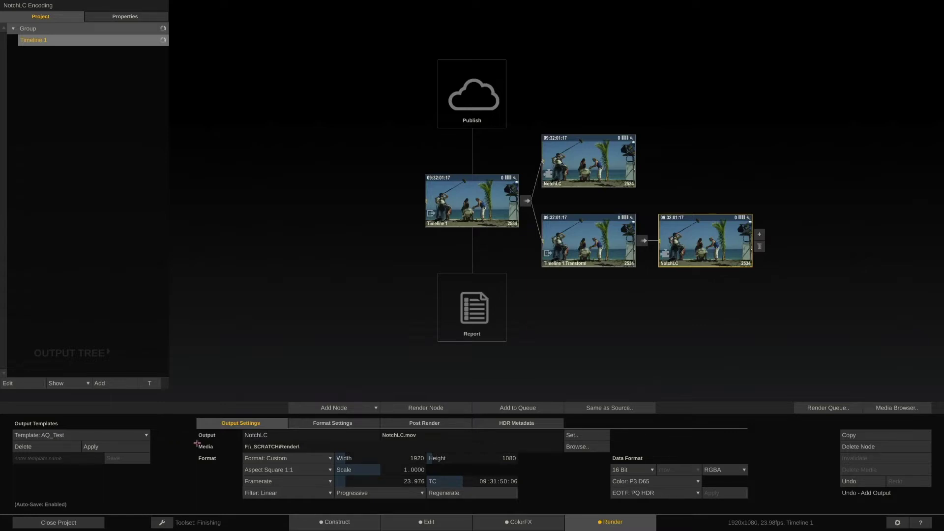
# Step: Review the Timeline 1, Transform and second encoder settings, keeping NotchLC - Best quality
pyautogui.click(475, 200)
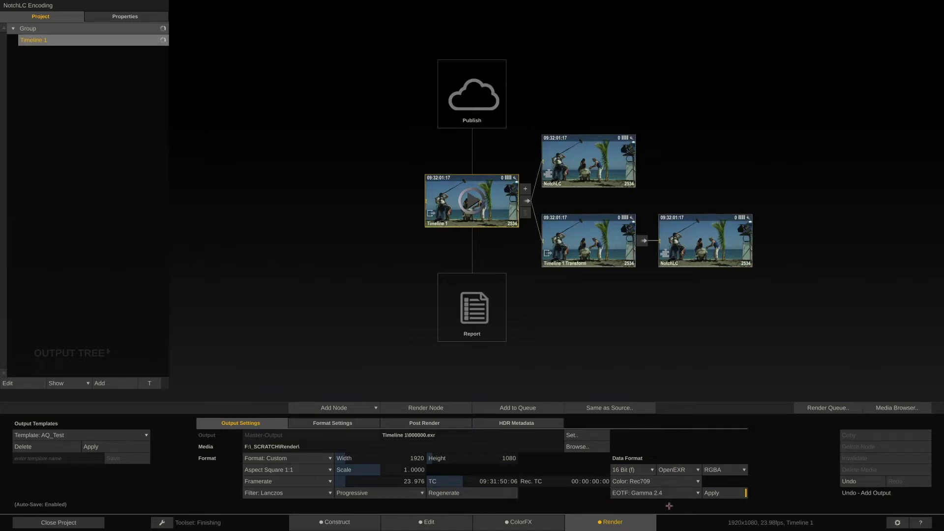
pyautogui.click(595, 243)
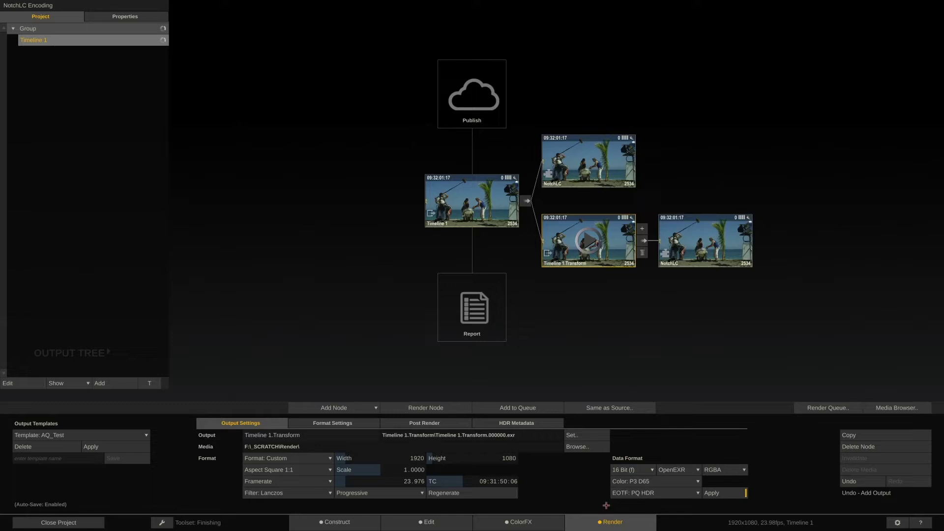
pyautogui.click(698, 246)
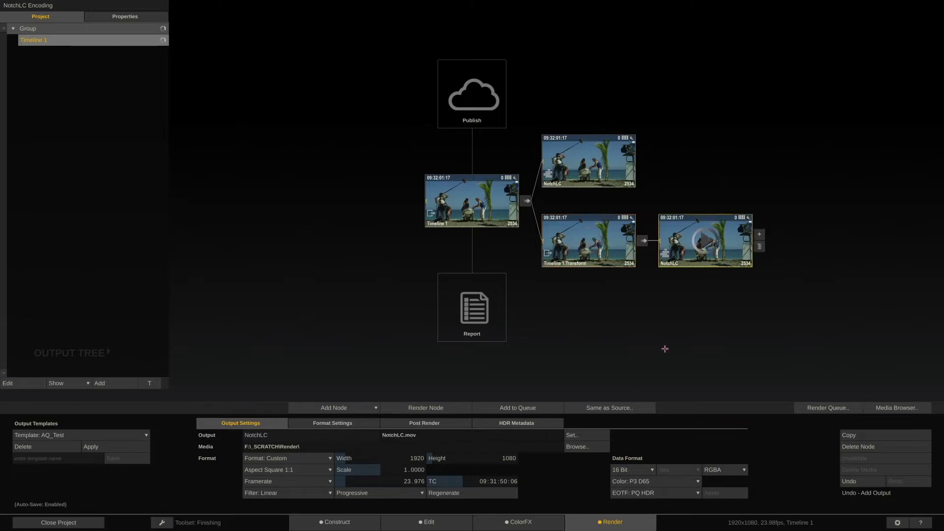
pyautogui.click(363, 423)
pyautogui.click(336, 446)
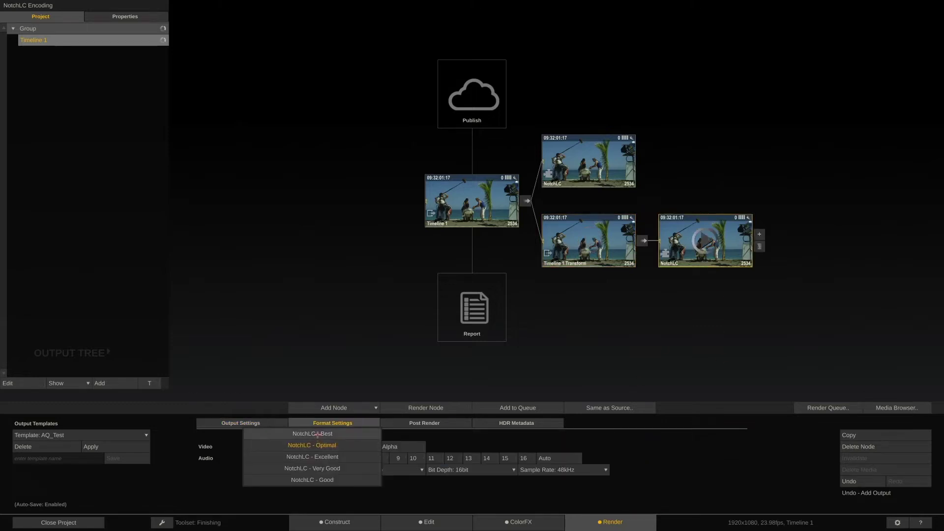
pyautogui.click(317, 435)
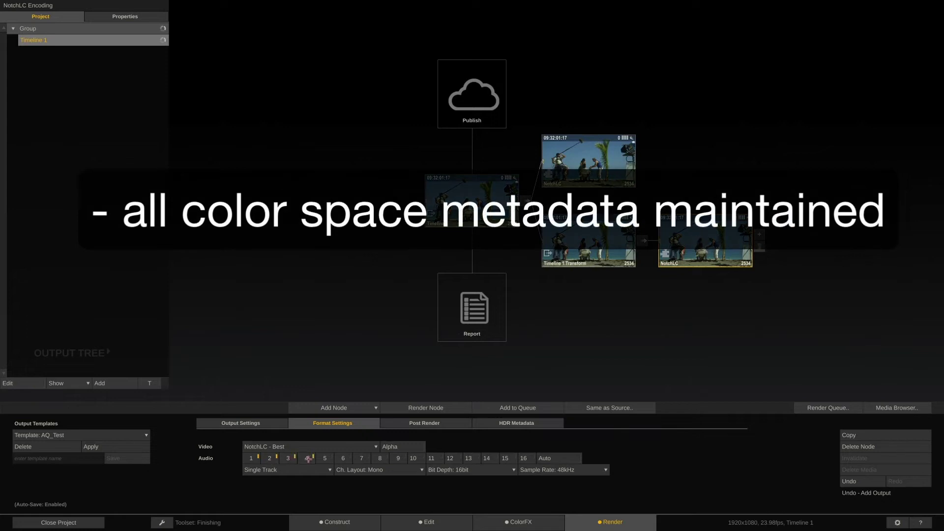
pyautogui.click(278, 423)
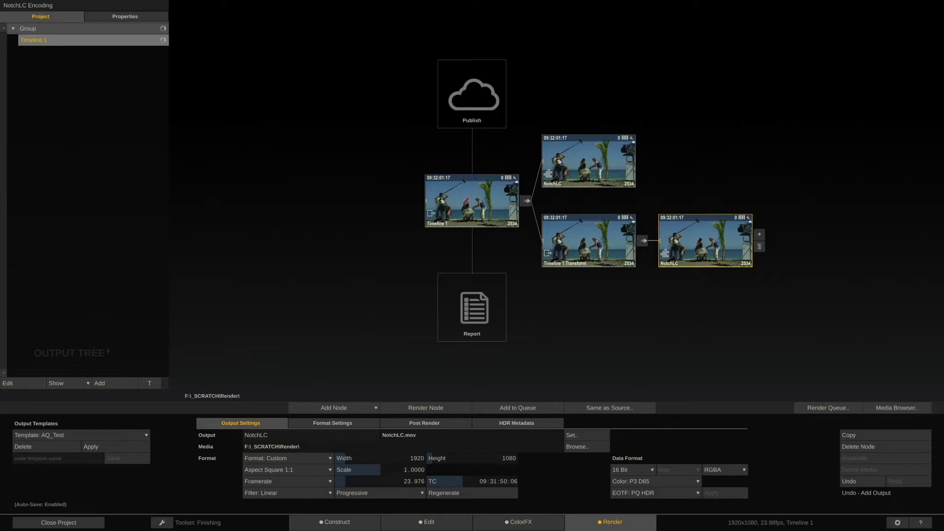
# Step: Branch another Transform node from Timeline 1 with a 1280x720 output size
pyautogui.click(471, 195)
pyautogui.click(526, 189)
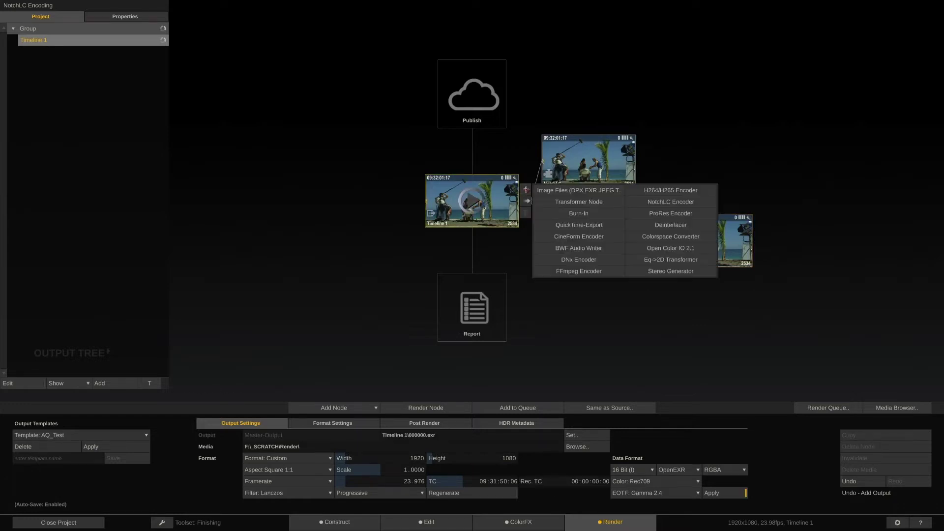
pyautogui.click(569, 202)
pyautogui.click(409, 459)
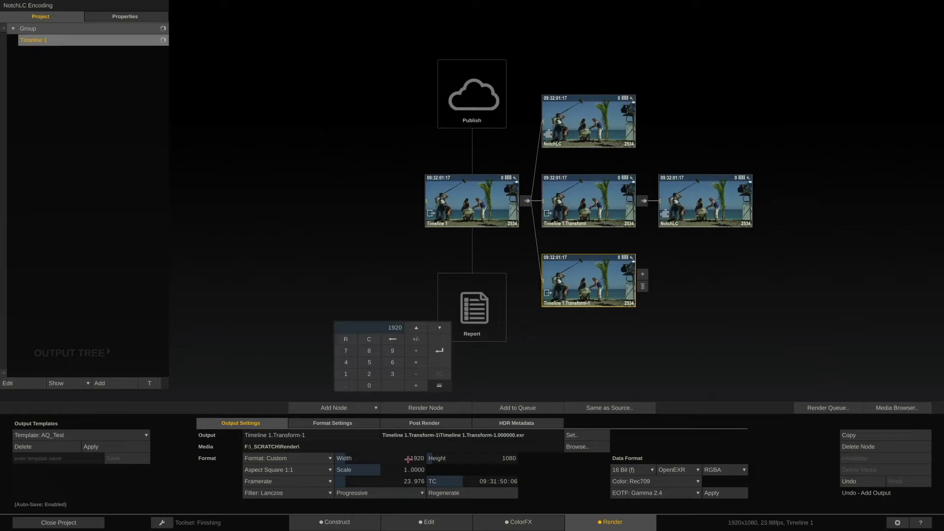
pyautogui.write('1280')
pyautogui.press('Return')
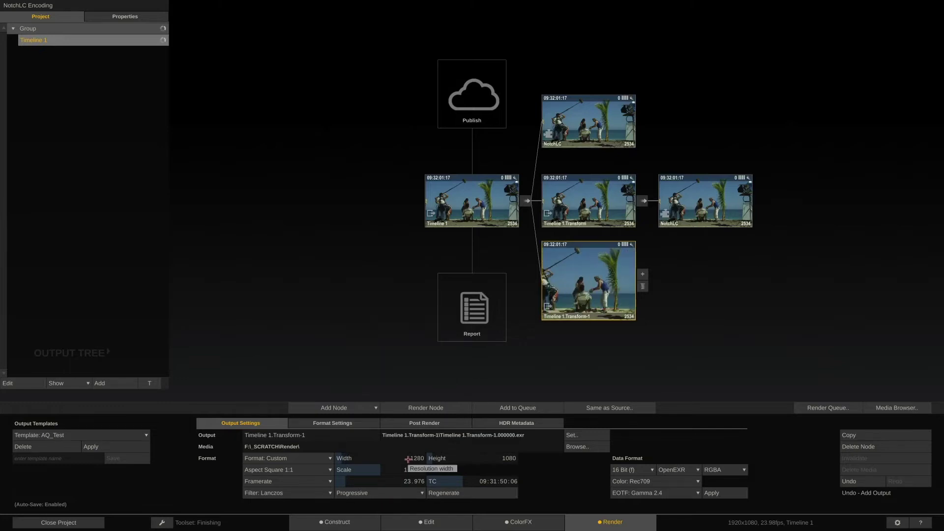
pyautogui.click(490, 458)
pyautogui.press('BackSpace')
pyautogui.press('BackSpace')
pyautogui.press('BackSpace')
pyautogui.press('BackSpace')
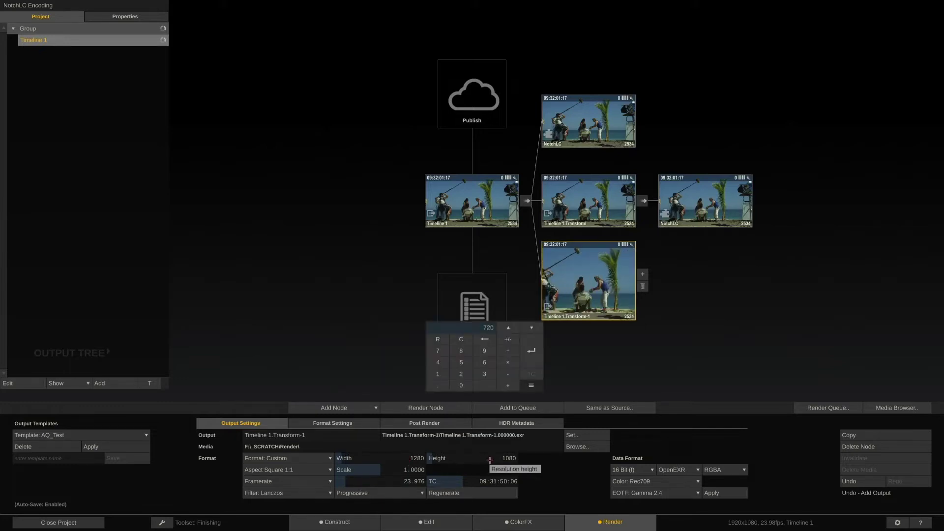
pyautogui.press('Return')
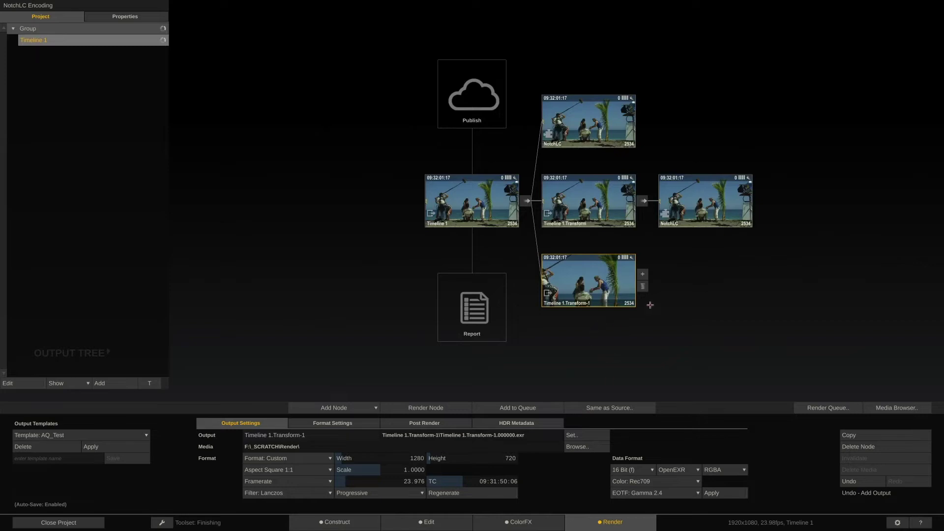
# Step: Set the Transform-1 input scaling to Fit Width
pyautogui.click(323, 423)
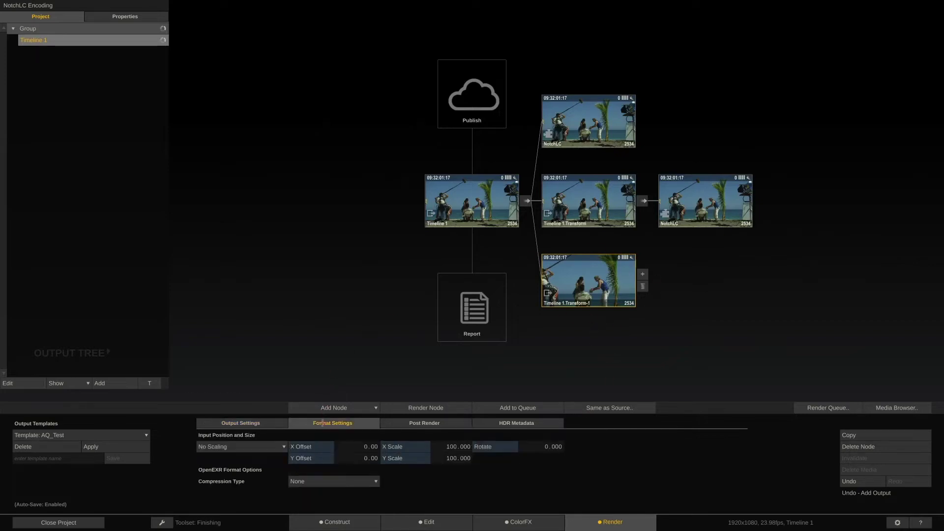
pyautogui.click(273, 447)
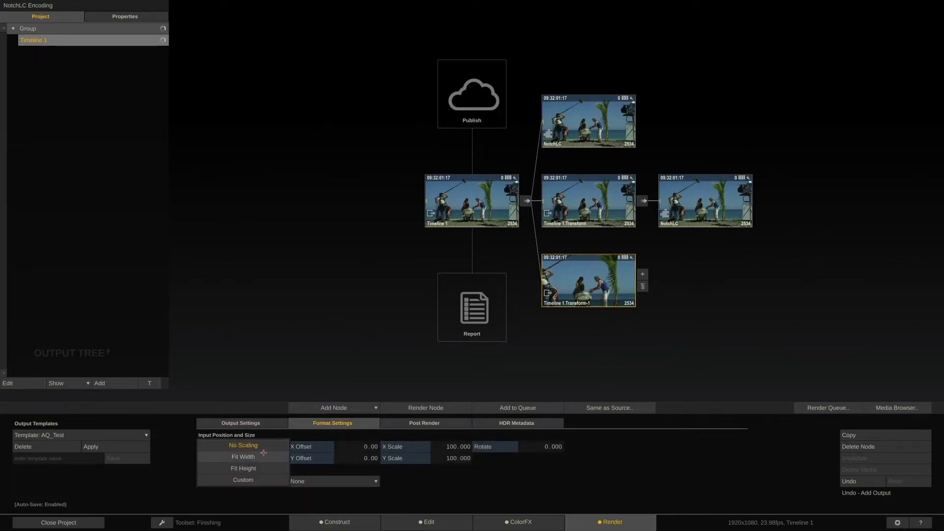
pyautogui.click(262, 456)
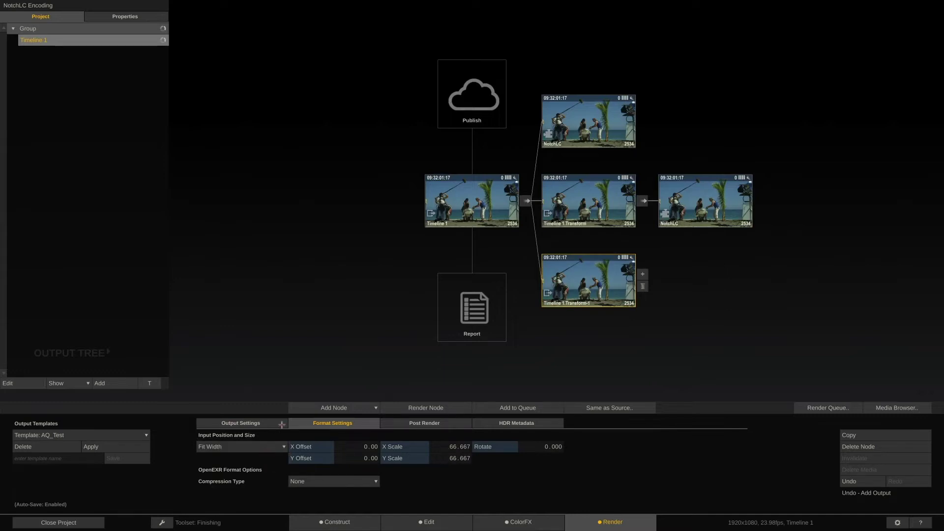
pyautogui.click(276, 423)
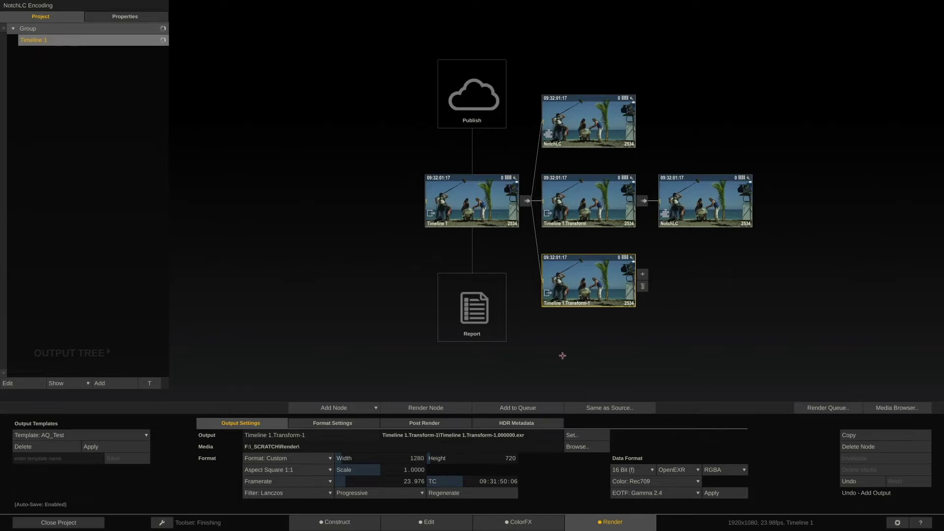
# Step: Add a Burn-In node after Transform-1 and review its Global, Guides, Flash and Text tabs
pyautogui.click(642, 274)
pyautogui.click(709, 299)
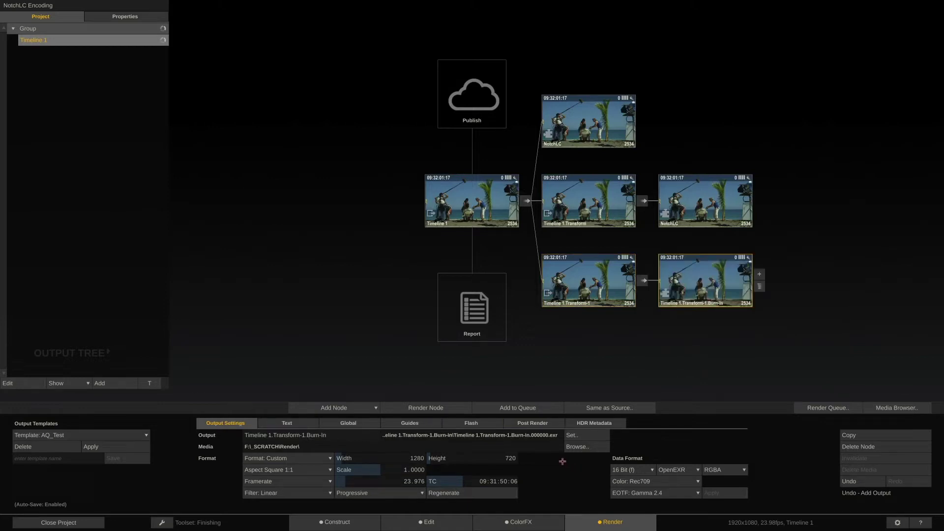
pyautogui.click(354, 421)
pyautogui.click(401, 424)
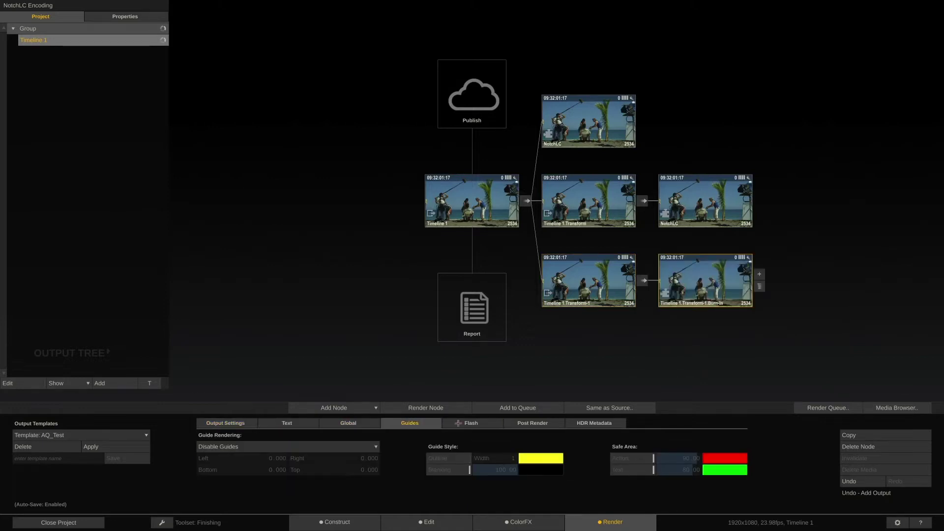
pyautogui.click(460, 424)
pyautogui.click(304, 423)
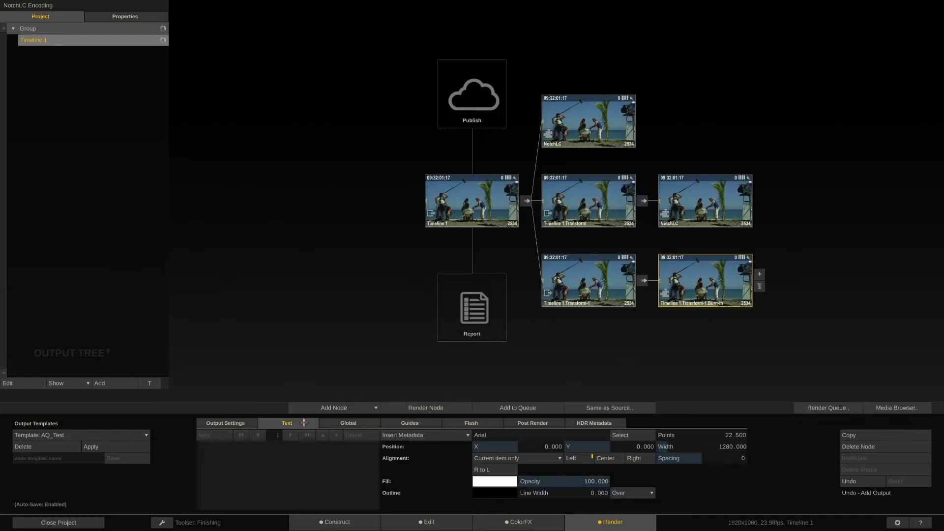
pyautogui.click(236, 423)
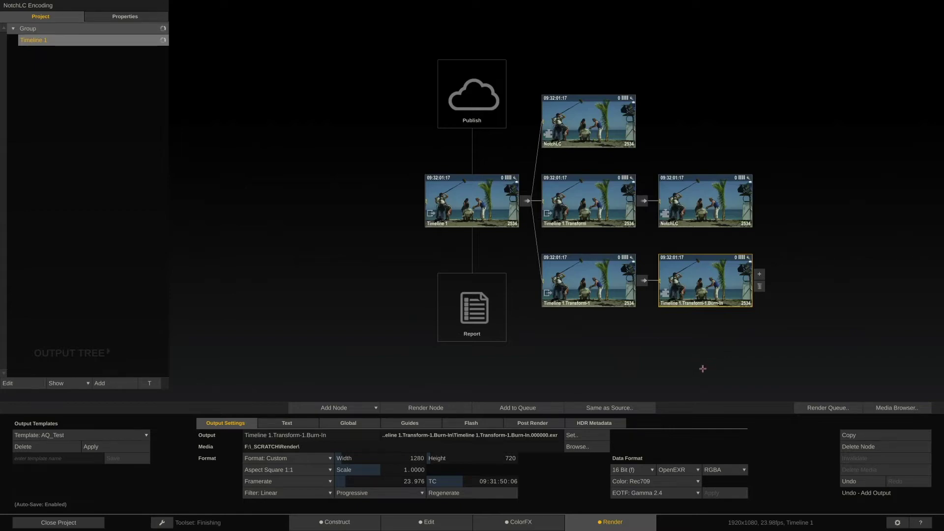
# Step: Apply the 2.35:1 Cinema-Scope guide to the Burn-In and hide the text and action safe areas
pyautogui.doubleClick(703, 282)
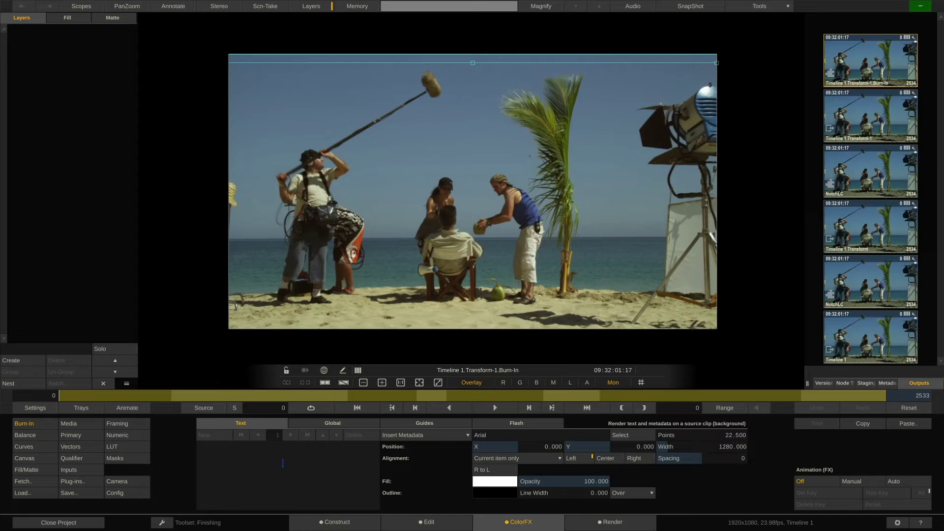
pyautogui.click(458, 421)
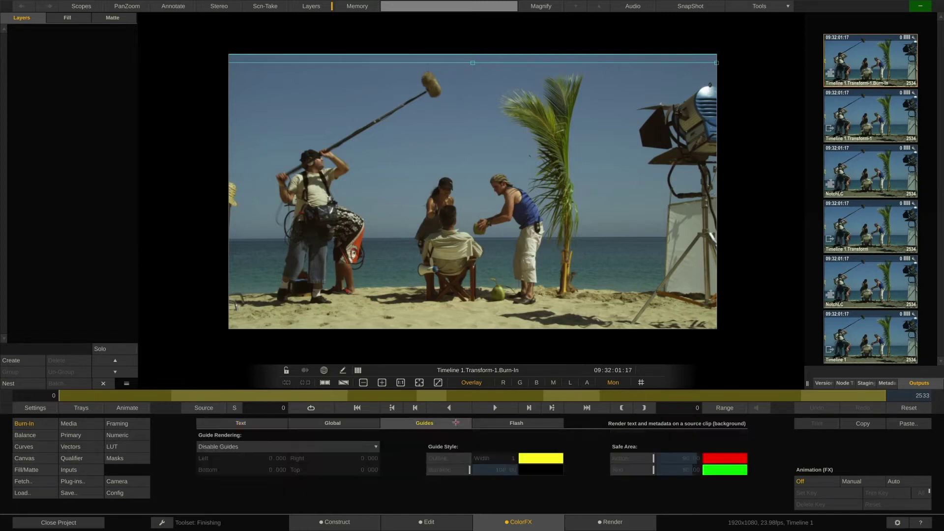
pyautogui.click(326, 445)
pyautogui.click(288, 399)
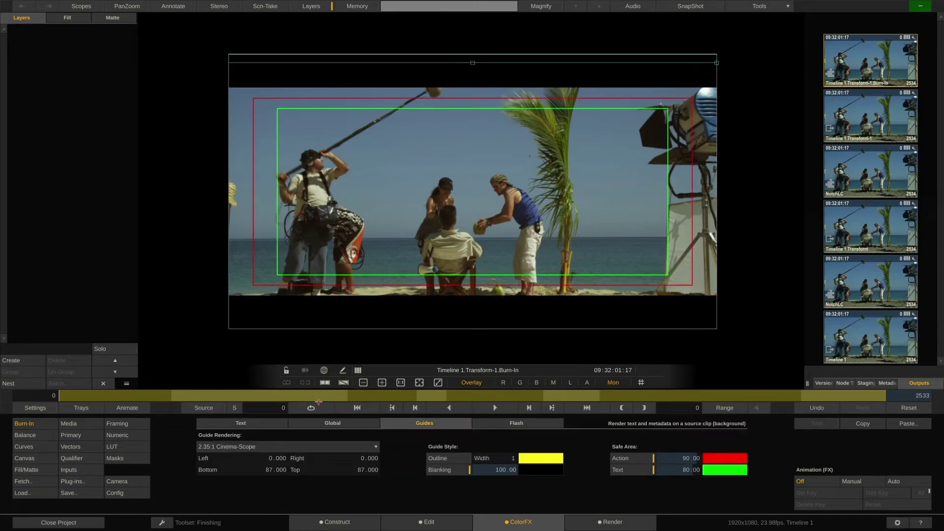
pyautogui.click(631, 470)
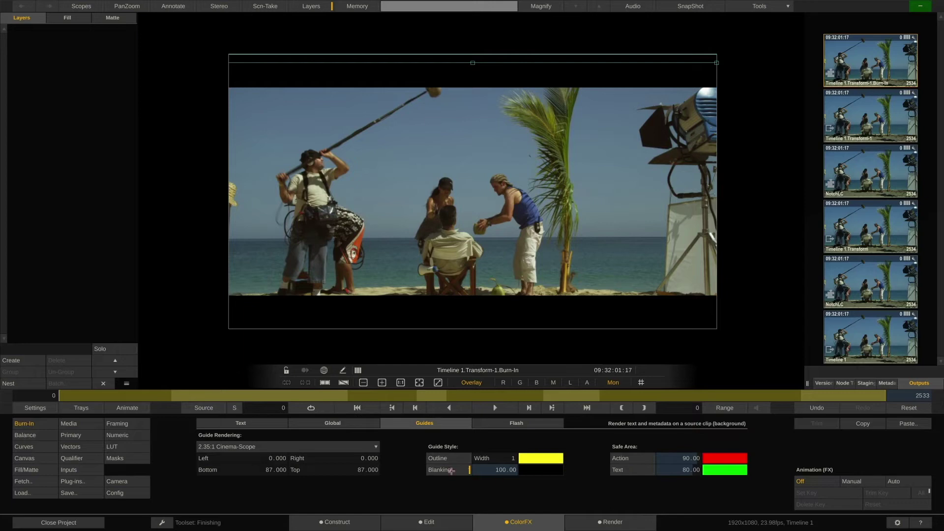
pyautogui.click(451, 472)
pyautogui.click(451, 471)
pyautogui.click(451, 471)
pyautogui.click(451, 471)
pyautogui.click(239, 423)
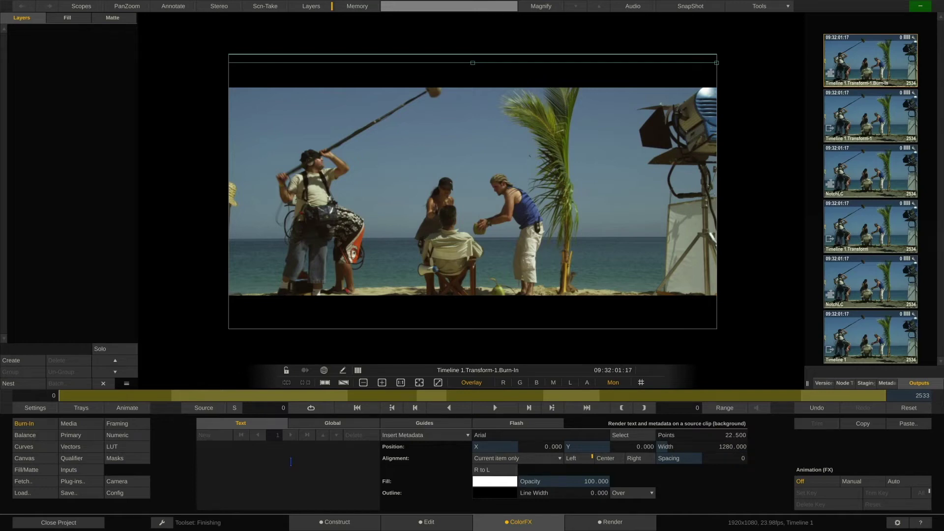
# Step: Add a burn-in text reading 'Date' followed by the inserted current date
pyautogui.click(432, 436)
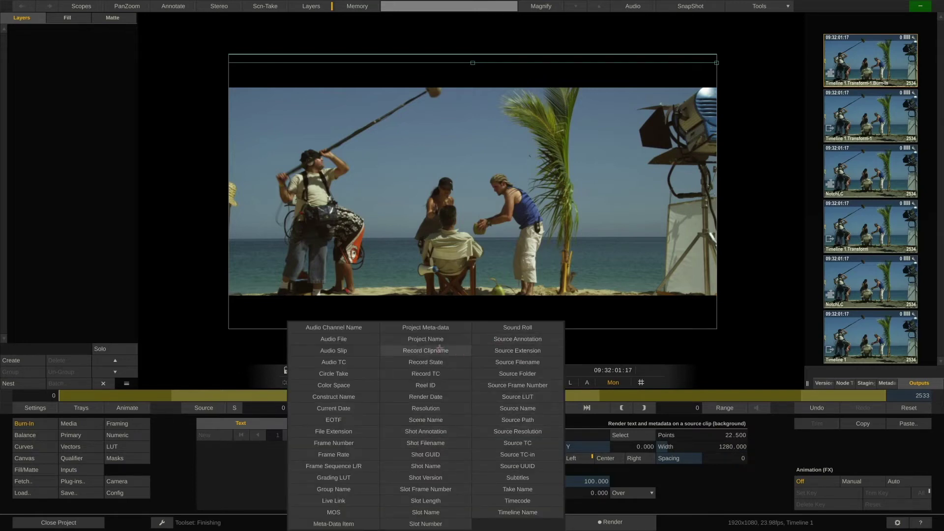
pyautogui.click(201, 469)
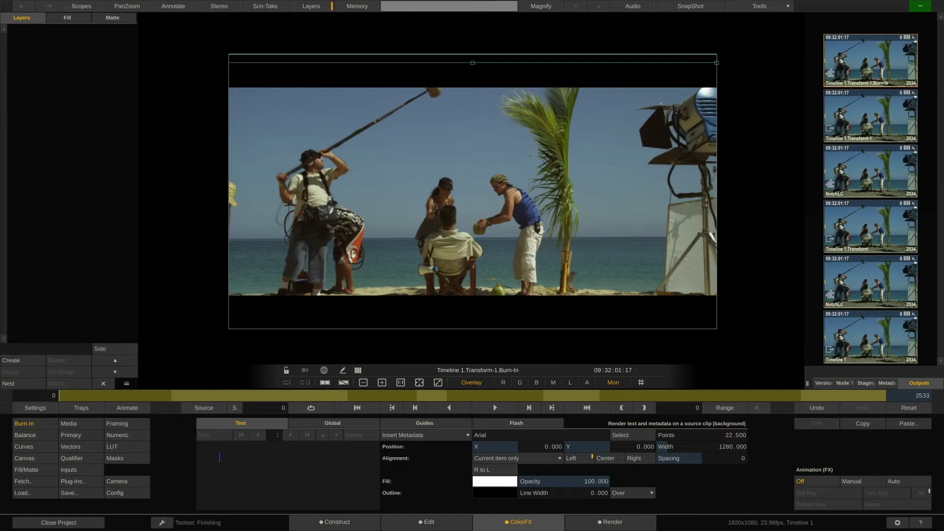
pyautogui.write('Date:')
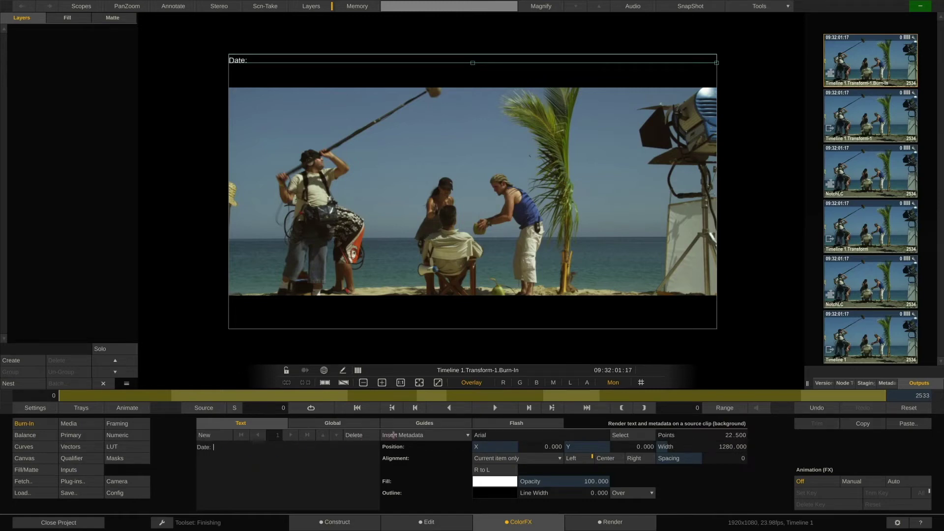
pyautogui.click(396, 436)
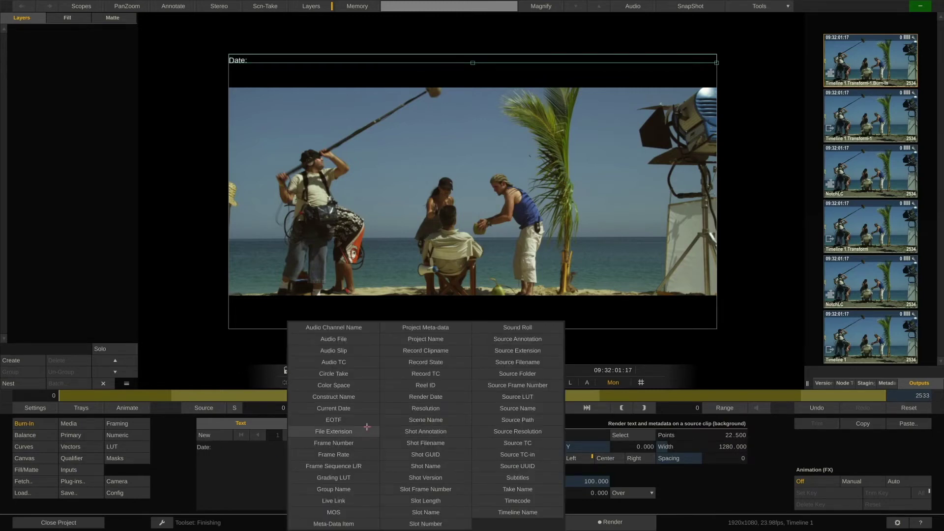
pyautogui.click(349, 410)
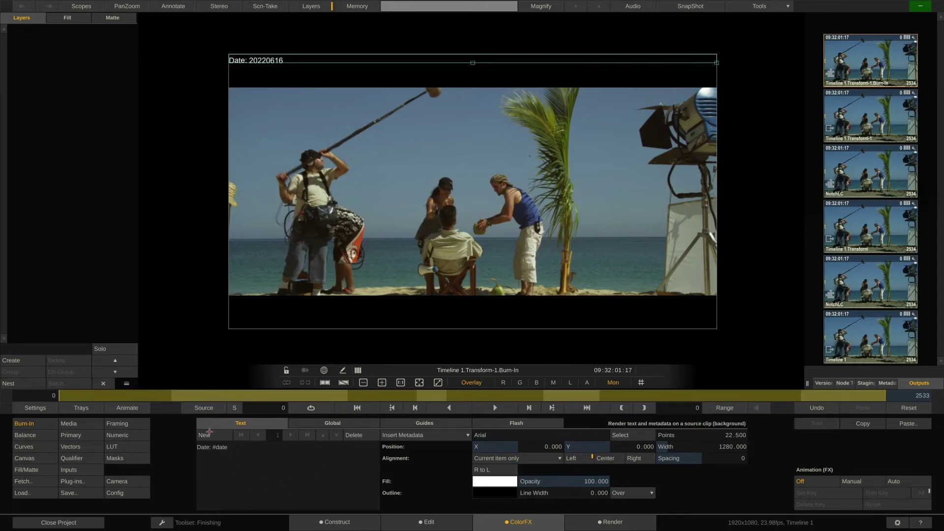
# Step: Add a centered second text item at vertical position 0 showing the #rtc timecode
pyautogui.click(210, 435)
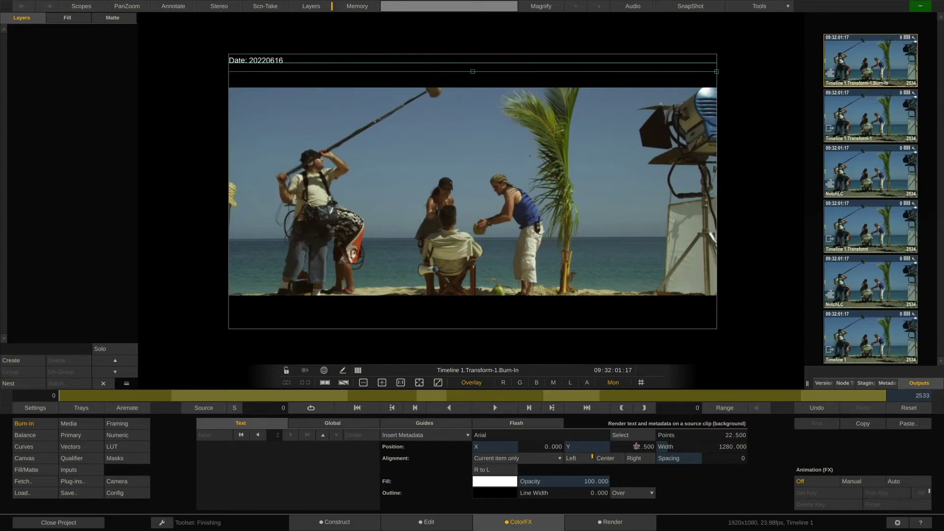
pyautogui.click(636, 446)
pyautogui.click(603, 385)
pyautogui.click(665, 354)
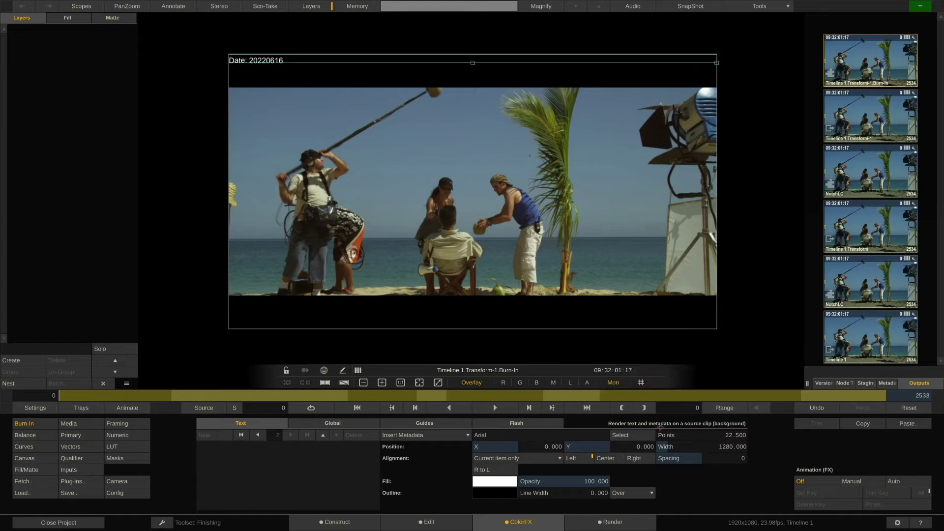
pyautogui.click(609, 459)
pyautogui.write('#rtc')
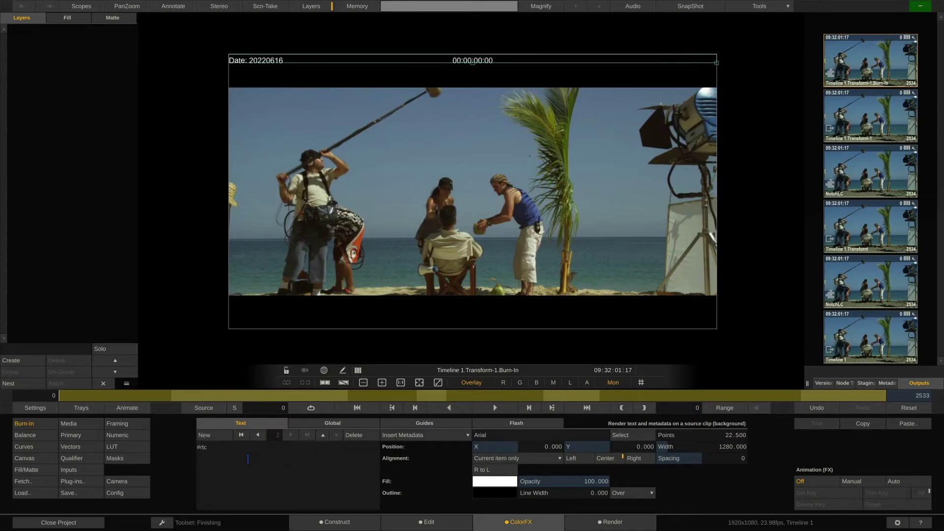
# Step: Add a third text item with project name and source name, moved to the bottom
pyautogui.click(204, 435)
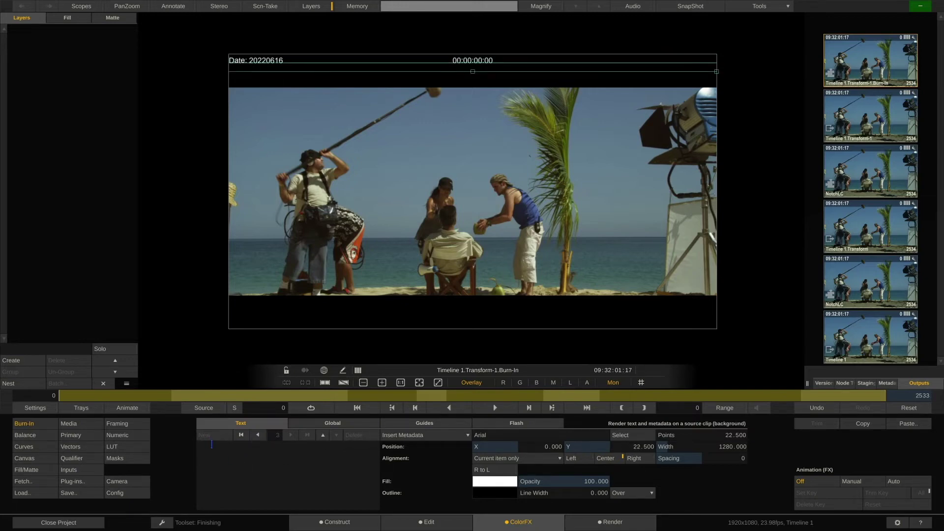
pyautogui.click(447, 436)
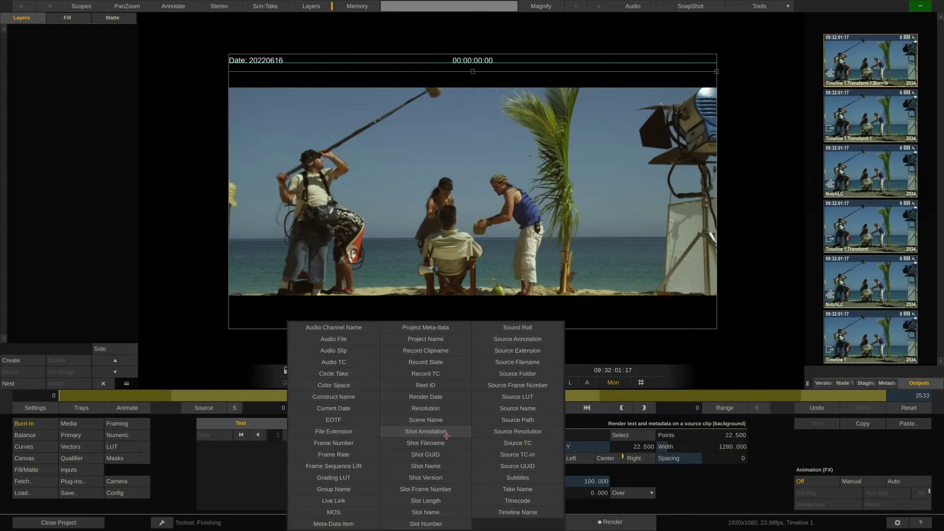
pyautogui.click(437, 340)
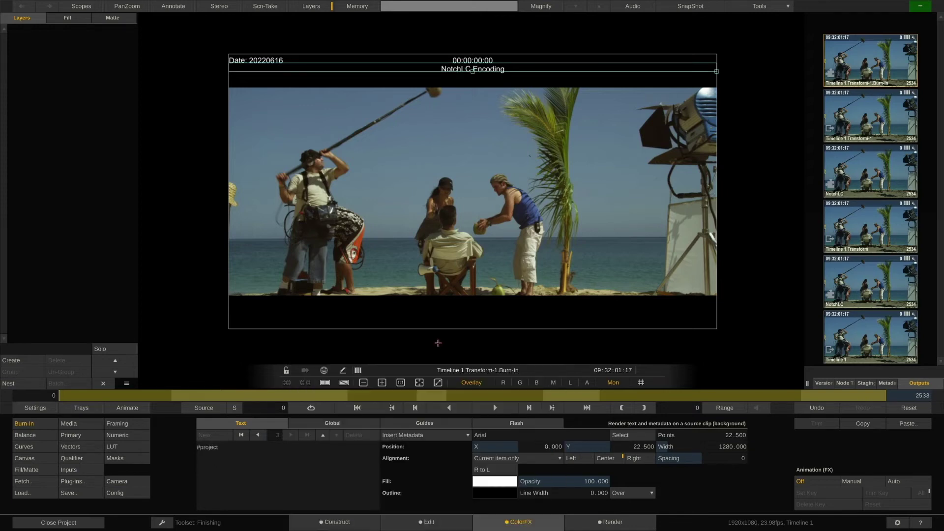
pyautogui.press('Return')
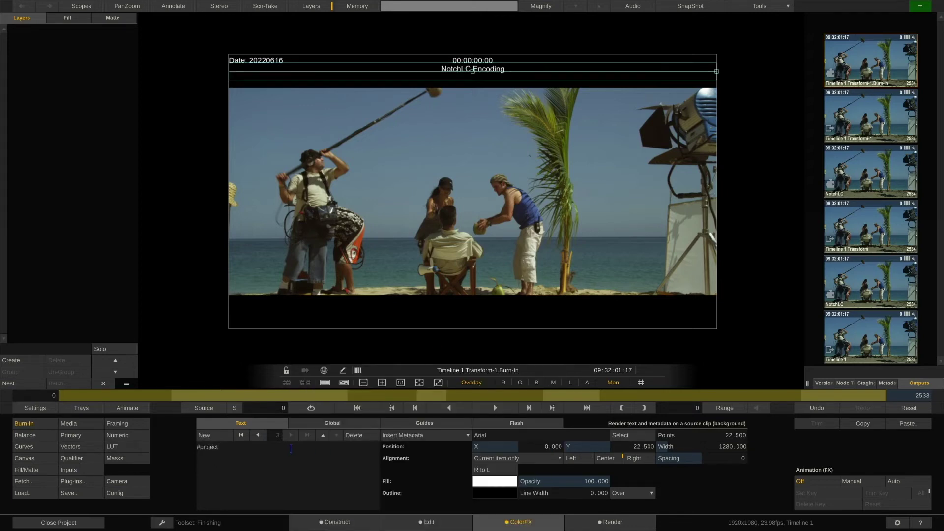
pyautogui.click(419, 436)
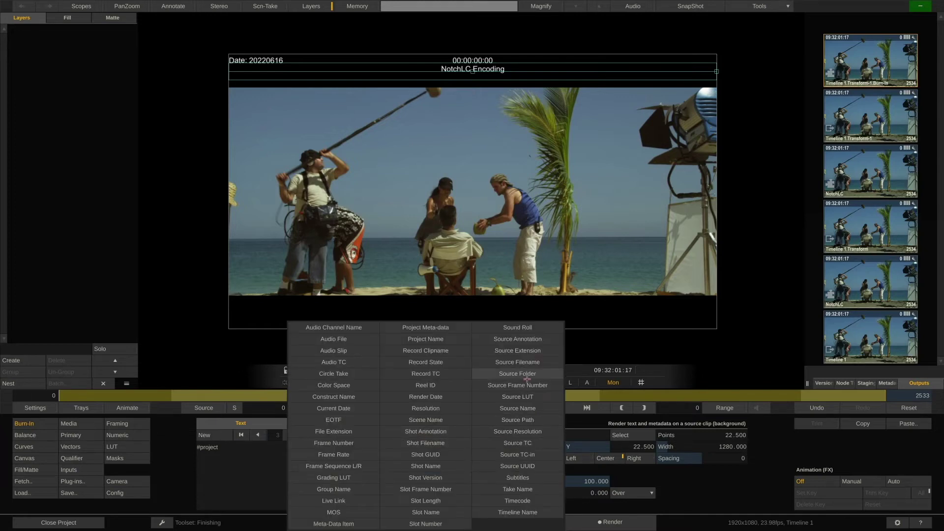
pyautogui.click(537, 410)
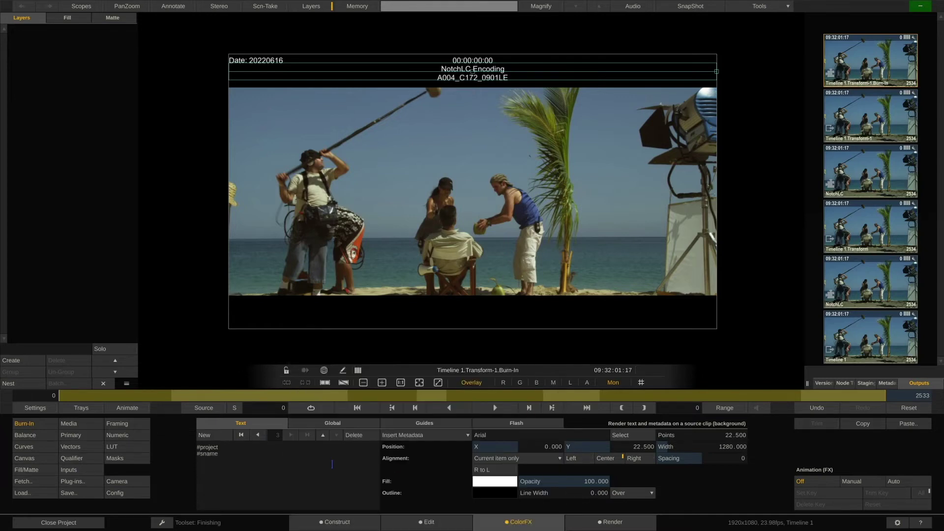
pyautogui.moveTo(640, 446)
pyautogui.mouseDown()
pyautogui.moveTo(621, 460)
pyautogui.moveTo(620, 448)
pyautogui.mouseUp()
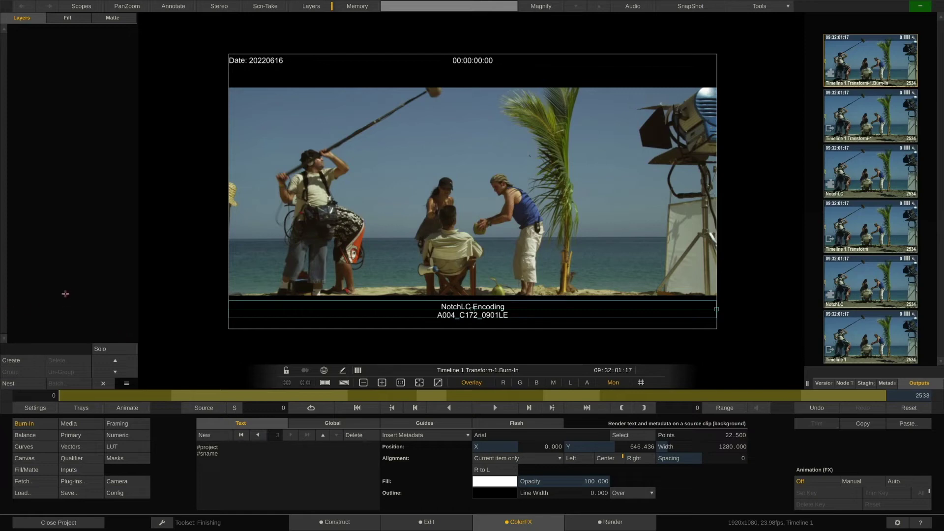
# Step: Create a new layer filled with the imported ASSIMILATE logo clip
pyautogui.click(23, 360)
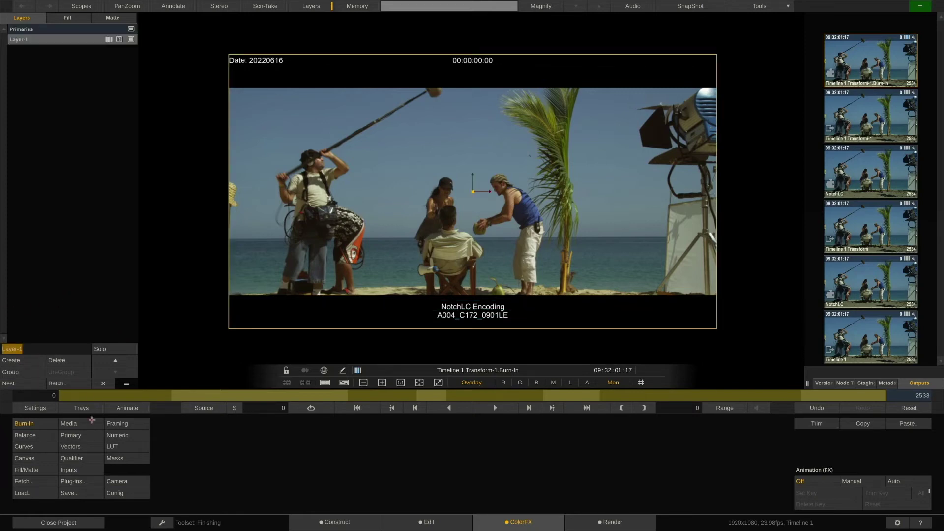
pyautogui.click(26, 470)
pyautogui.click(169, 438)
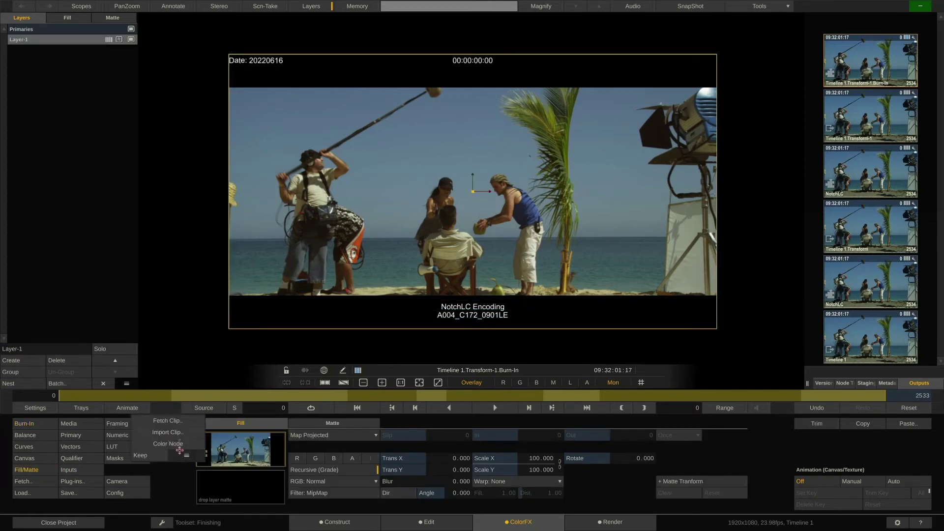
pyautogui.click(173, 432)
pyautogui.click(99, 191)
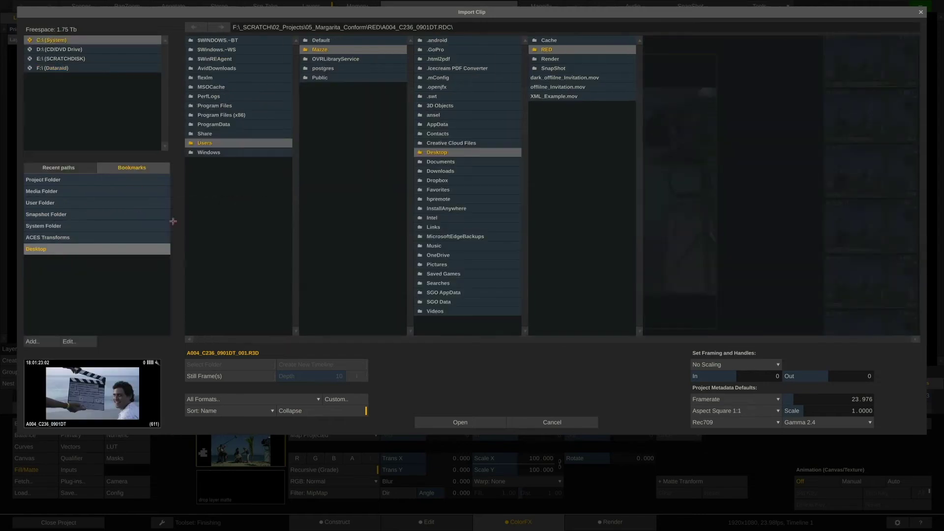
pyautogui.click(566, 40)
pyautogui.click(689, 40)
pyautogui.click(460, 422)
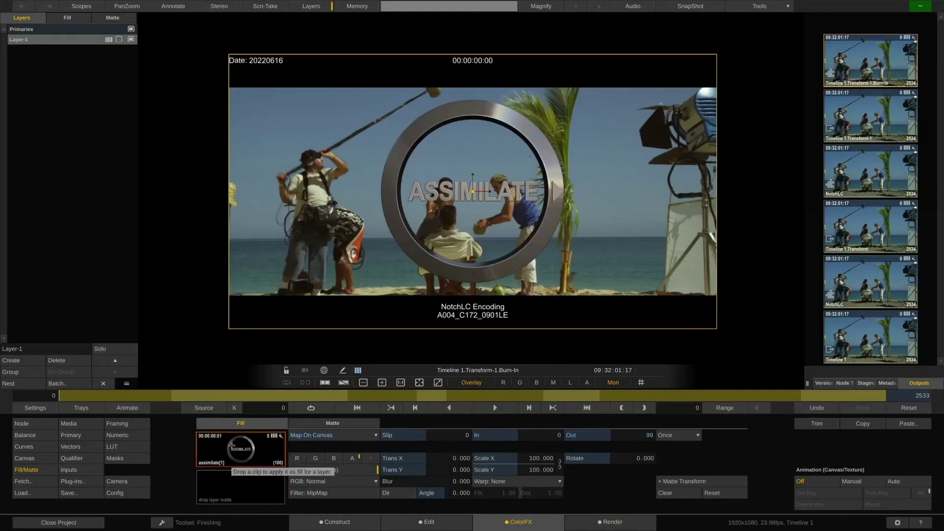
# Step: Shrink the logo, move it to the lower right, and set canvas opacity to 50
pyautogui.moveTo(462, 458)
pyautogui.mouseDown()
pyautogui.moveTo(473, 458)
pyautogui.moveTo(460, 466)
pyautogui.mouseUp()
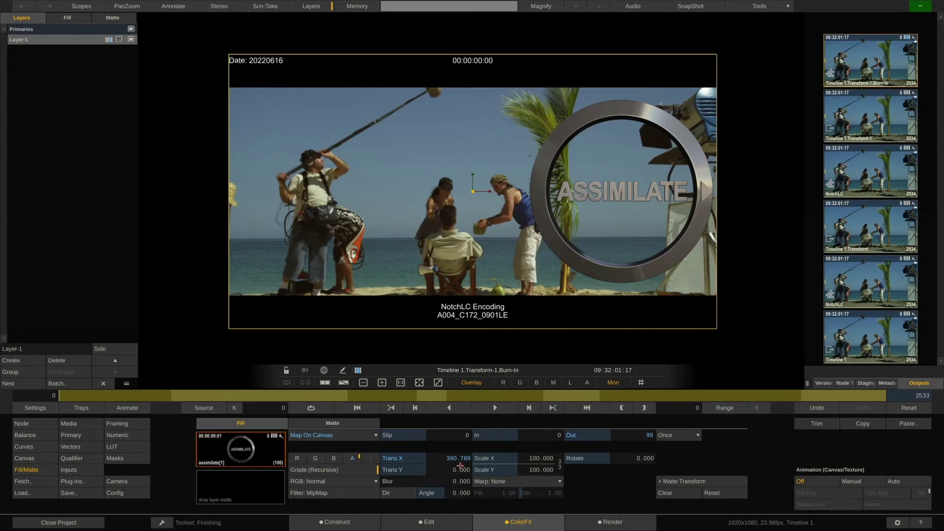
pyautogui.moveTo(536, 460); pyautogui.dragTo(559, 455)
pyautogui.moveTo(463, 469)
pyautogui.mouseDown()
pyautogui.moveTo(453, 466)
pyautogui.moveTo(461, 463)
pyautogui.mouseUp()
pyautogui.click(37, 462)
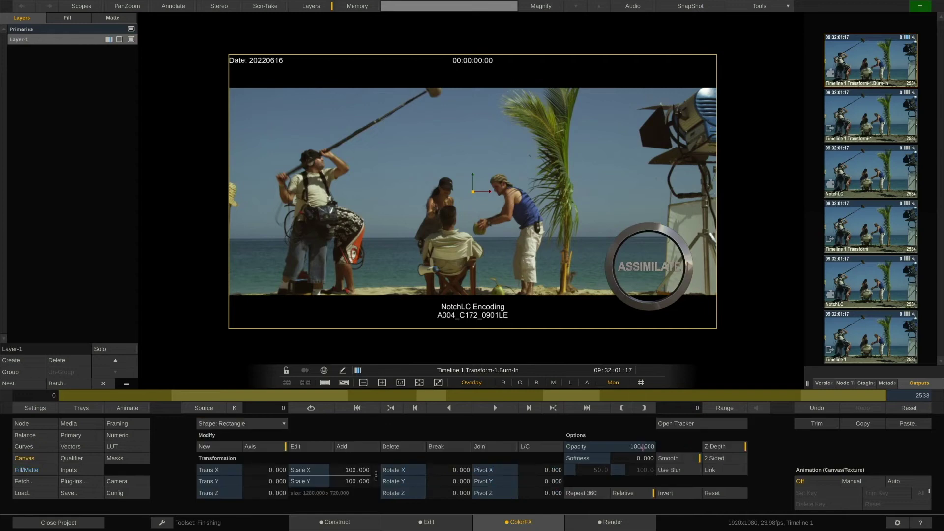
pyautogui.moveTo(641, 447); pyautogui.dragTo(642, 453)
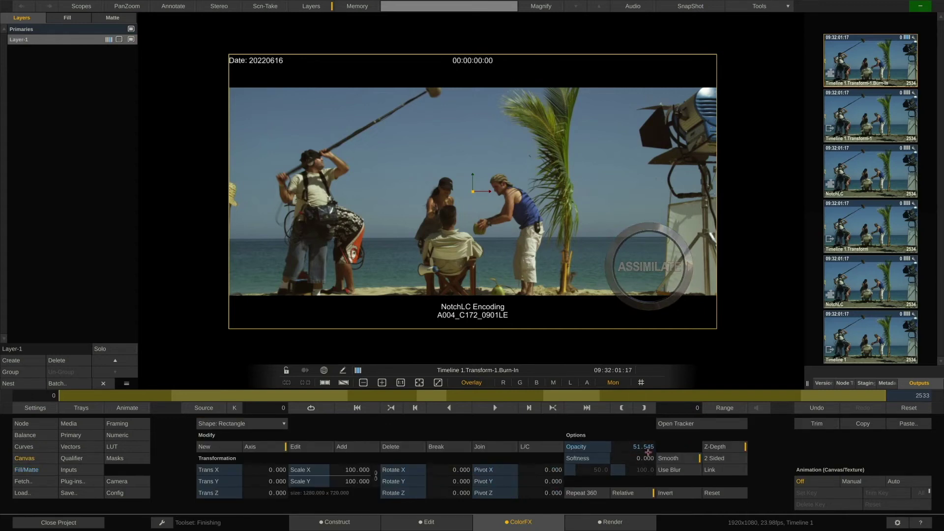
pyautogui.click(642, 453)
pyautogui.write('50')
pyautogui.press('Return')
# Step: Add an H264/H265 encoder after the Burn-In node and name the output 'H264 Review'
pyautogui.click(603, 522)
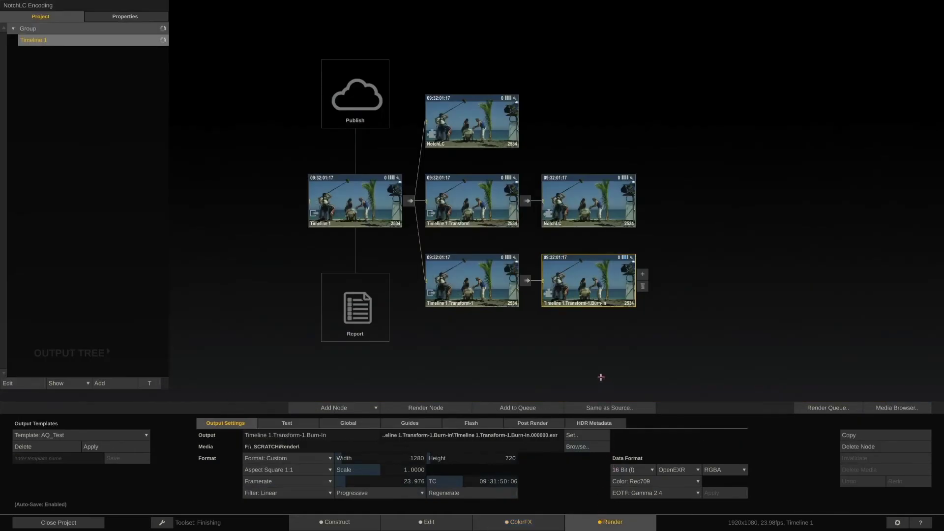
pyautogui.click(643, 274)
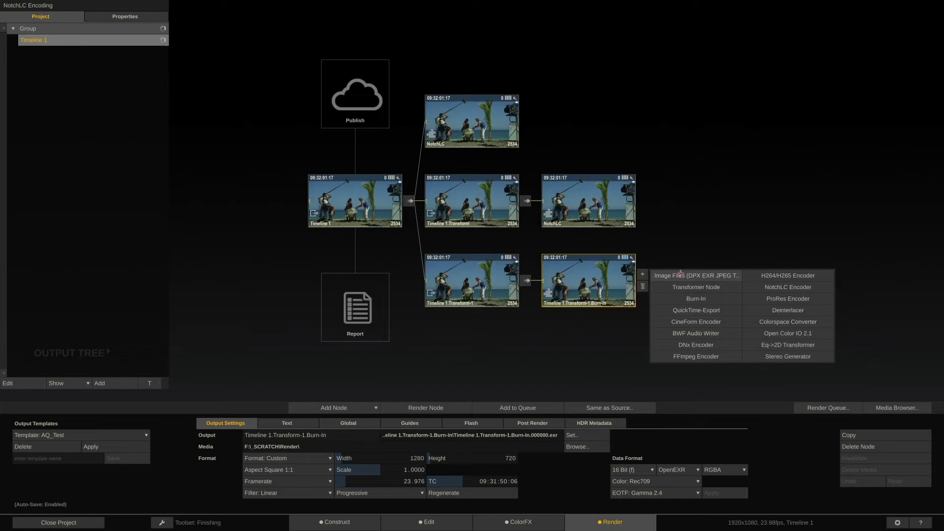
pyautogui.click(737, 276)
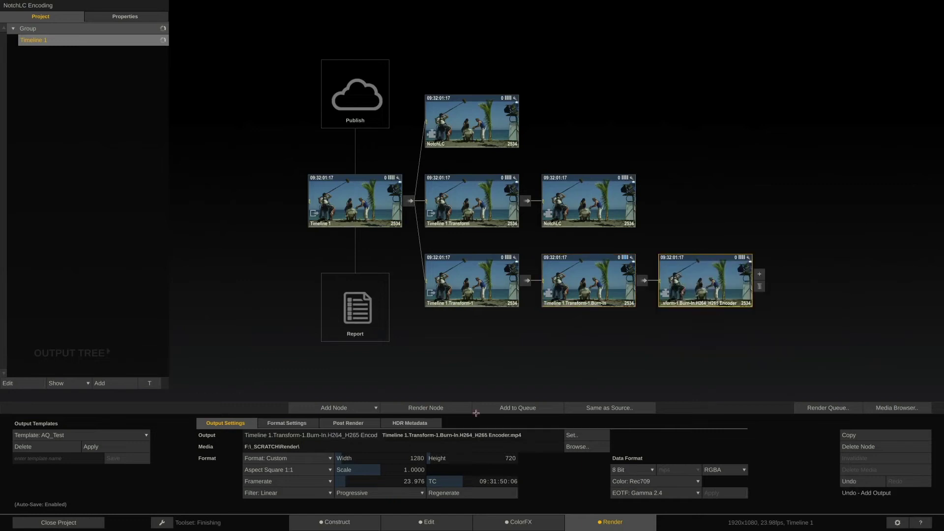
pyautogui.click(342, 437)
pyautogui.write('H264 Review')
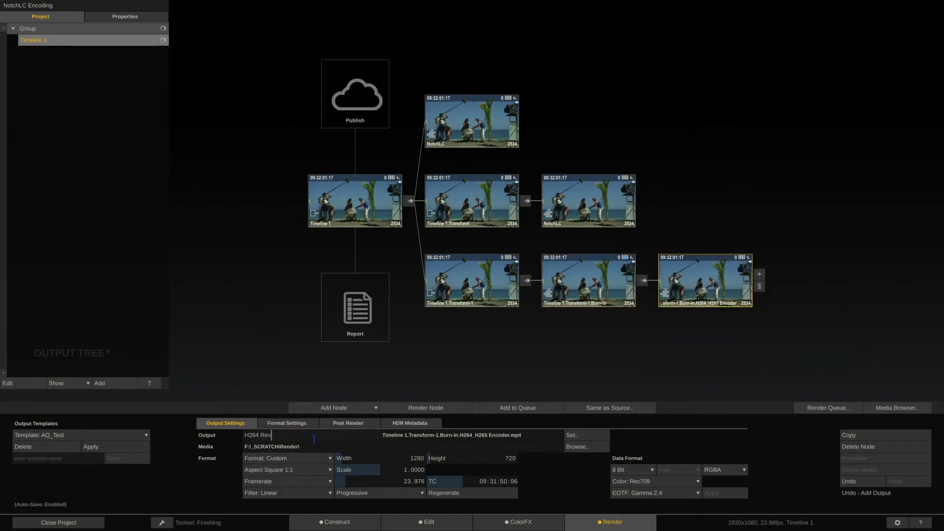
pyautogui.press('Return')
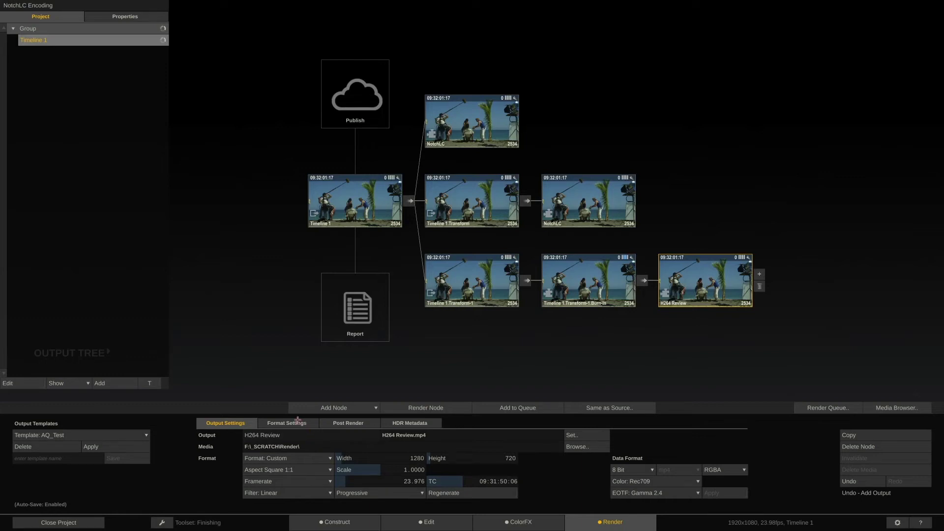
# Step: Set the H264 Review encoder's bitrate to 5000 kbits/sec in Format Settings
pyautogui.click(298, 421)
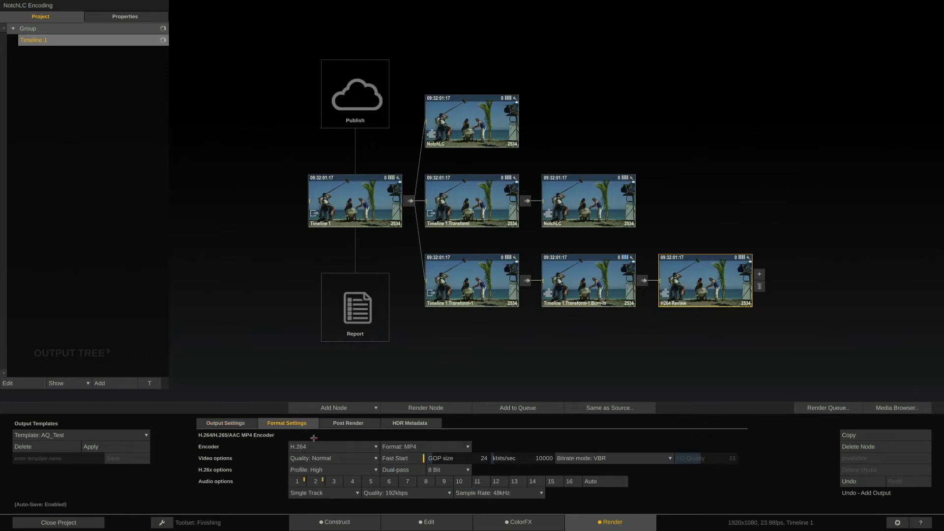
pyautogui.click(544, 459)
pyautogui.write('50')
pyautogui.press('Return')
# Step: Include audio tracks 3 and 4 in the H264 Review file, then return to Output Settings
pyautogui.click(334, 483)
pyautogui.click(353, 481)
pyautogui.click(228, 423)
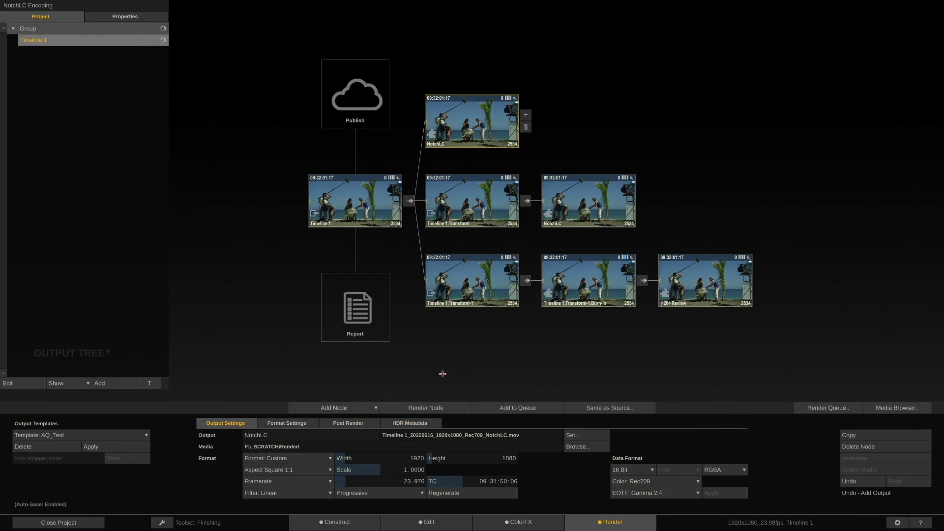
# Step: Save Timeline 1's output tree as the template 'My NotchLC output template'
pyautogui.click(357, 199)
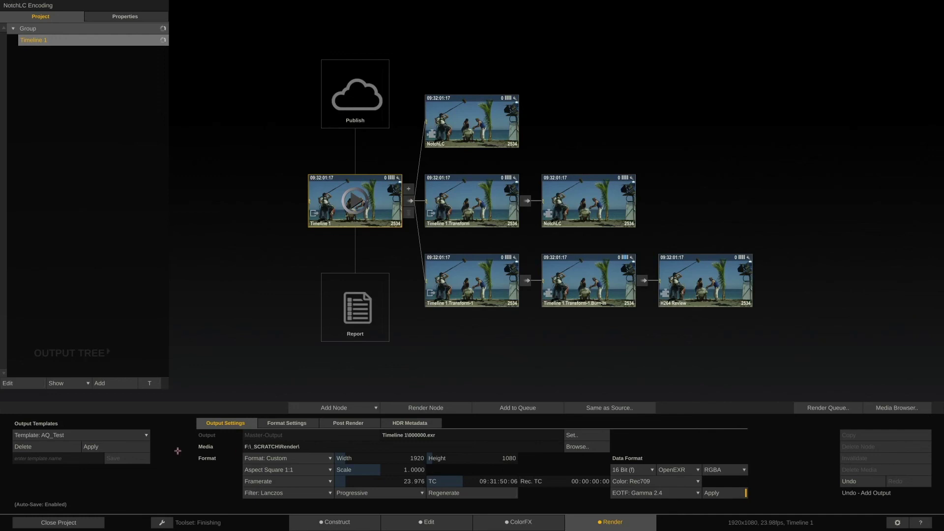
pyautogui.click(57, 457)
pyautogui.write('My NotchLC output template')
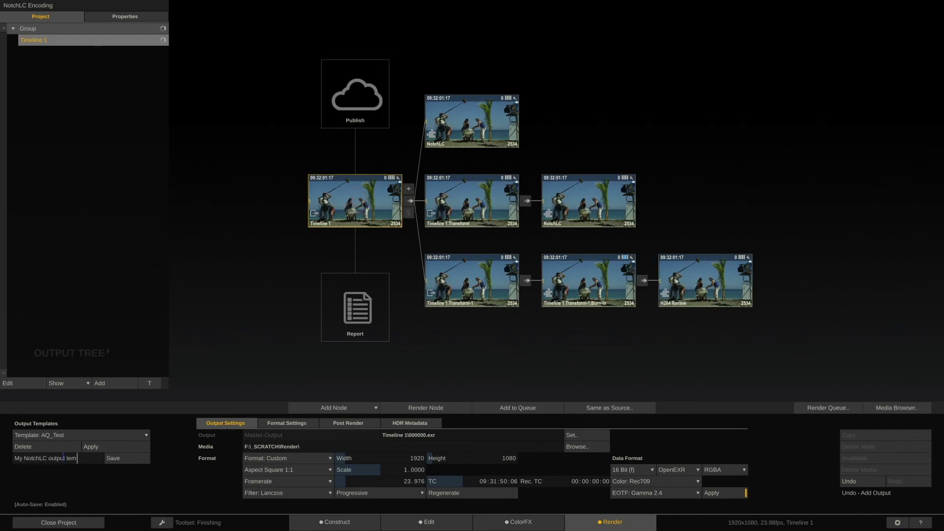
pyautogui.click(111, 458)
# Step: Create Timeline 2 and apply My NotchLC output template to it
pyautogui.click(106, 383)
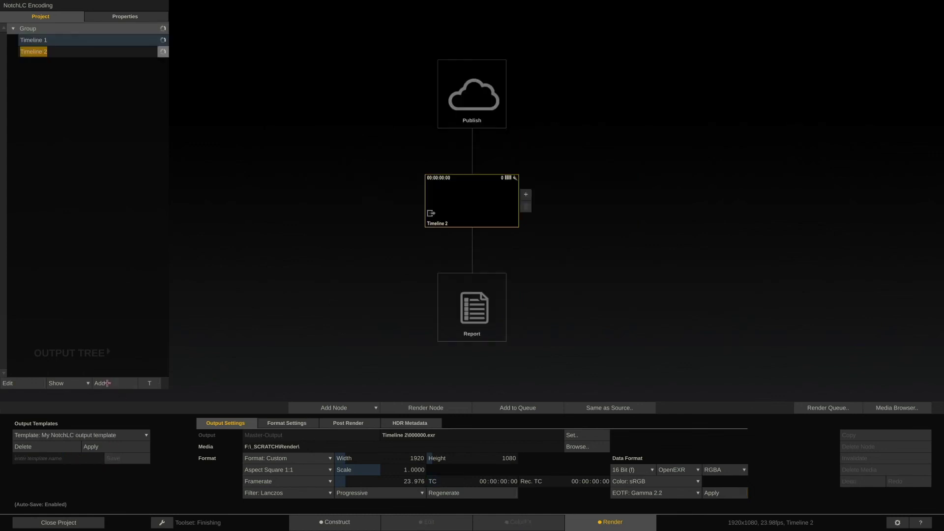
pyautogui.click(127, 434)
pyautogui.click(79, 422)
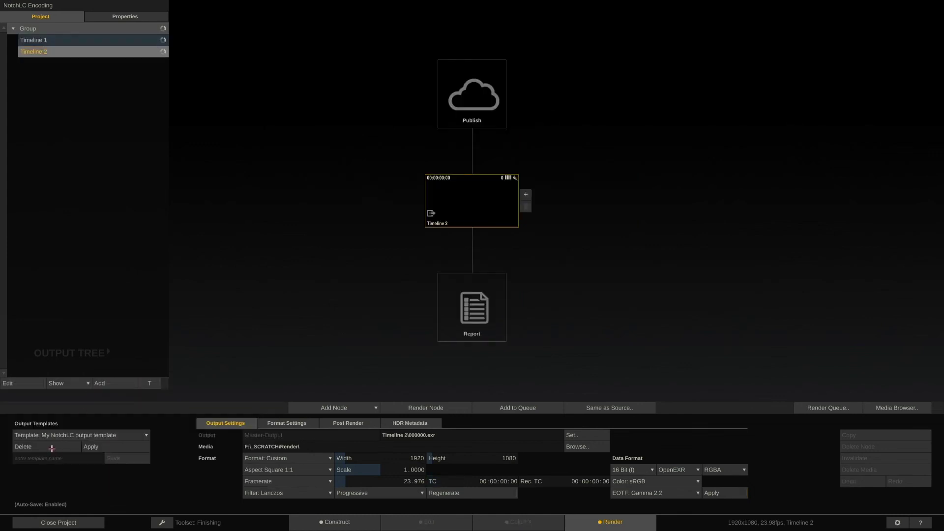
pyautogui.click(93, 447)
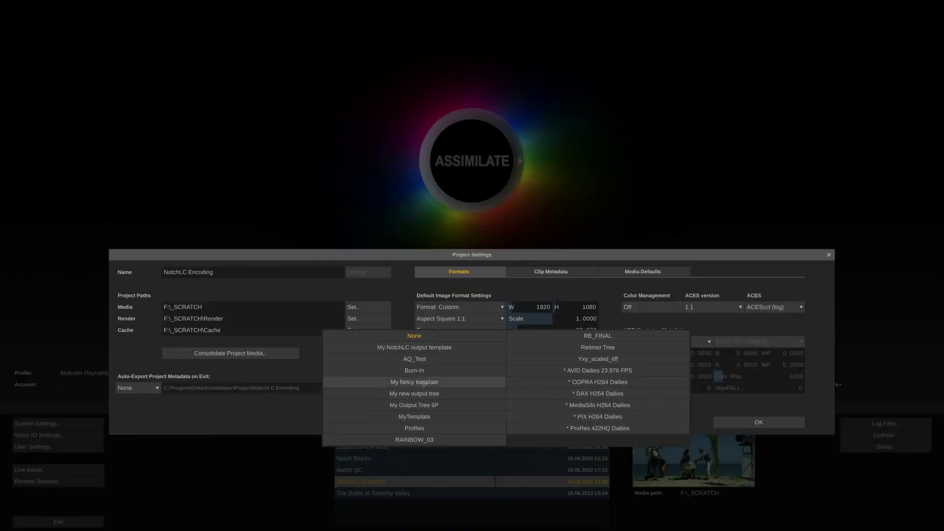
# Step: Make My NotchLC output template the project's default output template in Project Settings
pyautogui.click(435, 348)
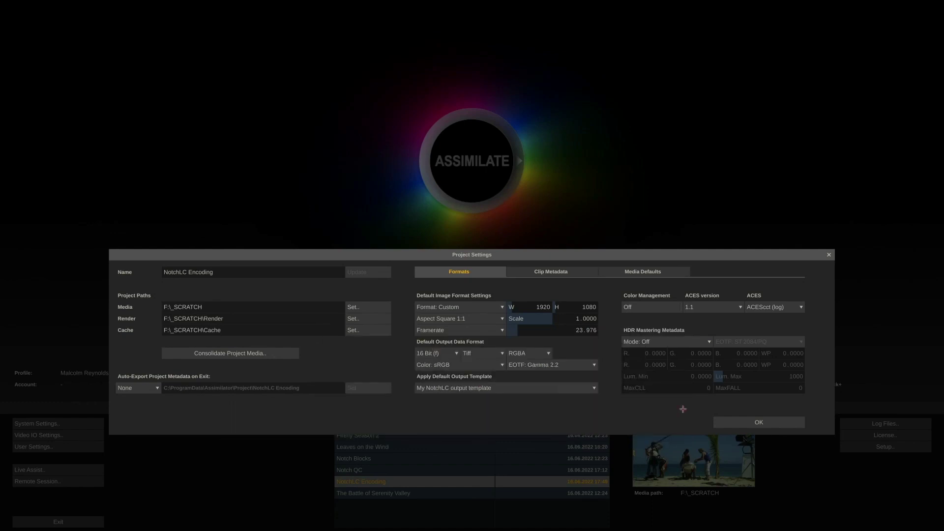
pyautogui.click(714, 423)
pyautogui.click(463, 408)
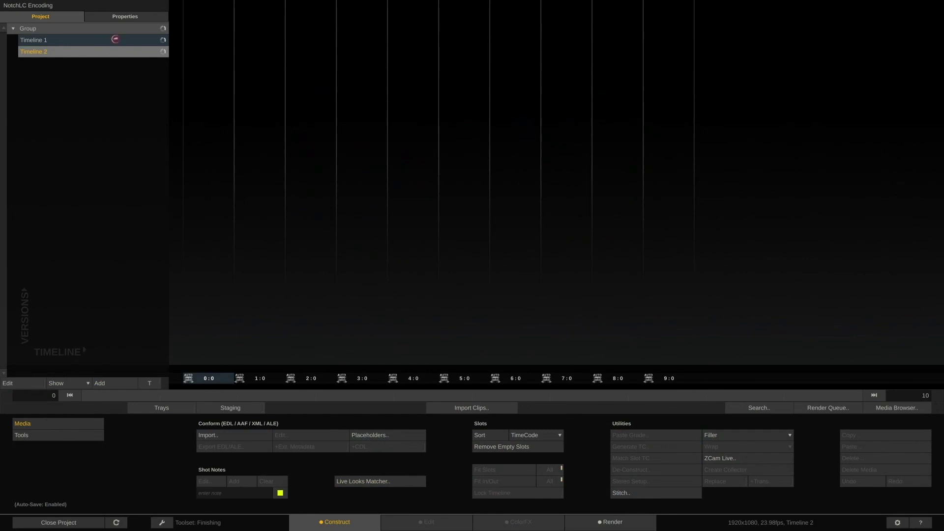
# Step: Review Timeline 1's two NotchLC outputs and the H264 Review output in the render tree
pyautogui.click(115, 40)
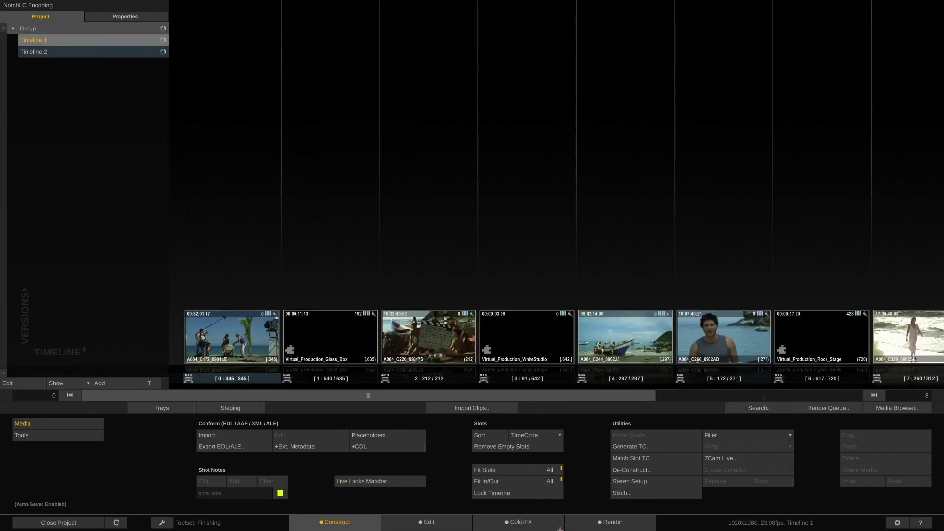
pyautogui.click(609, 523)
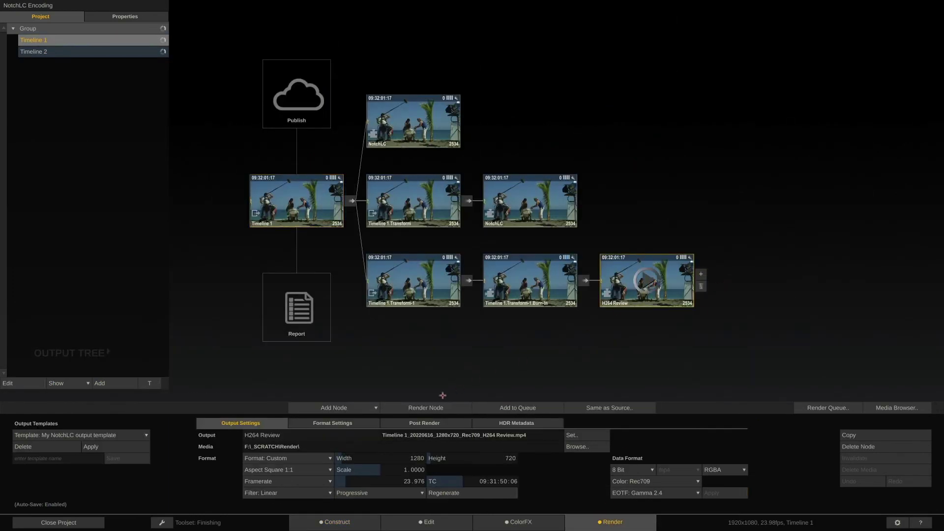
pyautogui.click(420, 131)
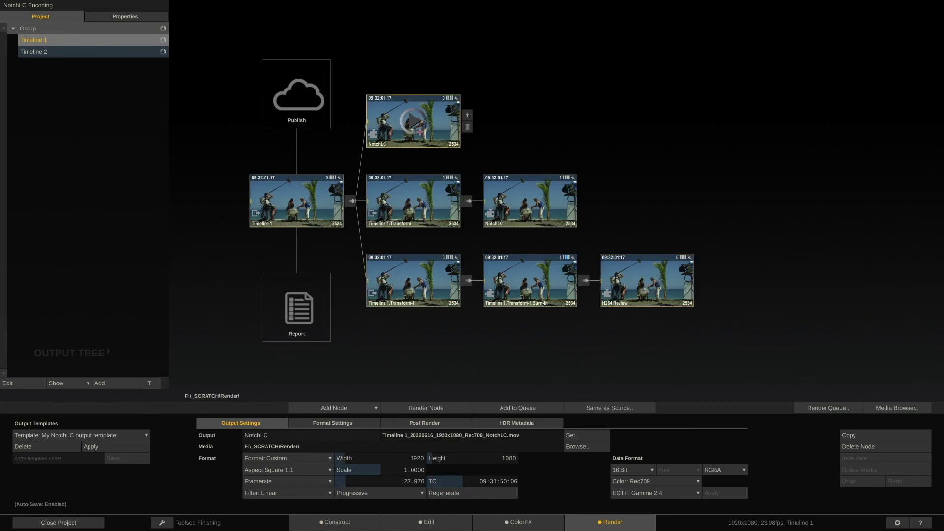
pyautogui.click(529, 204)
pyautogui.press('Down')
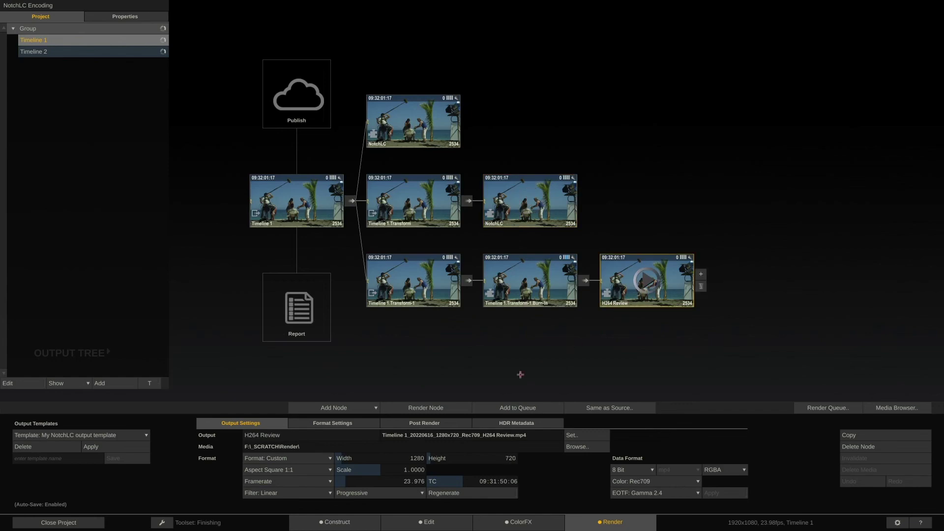
# Step: Start rendering all three queued outputs from the Render Queue
pyautogui.click(822, 409)
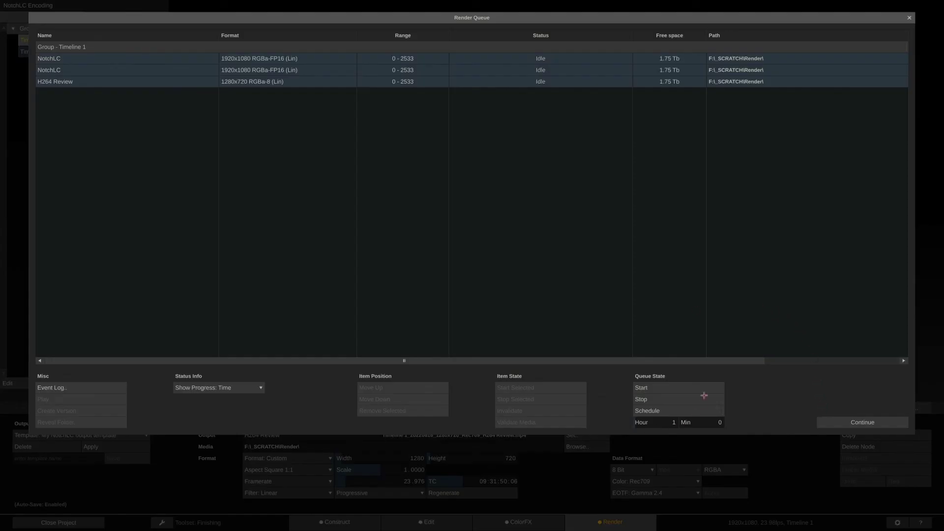
pyautogui.click(656, 388)
pyautogui.click(656, 388)
pyautogui.click(841, 423)
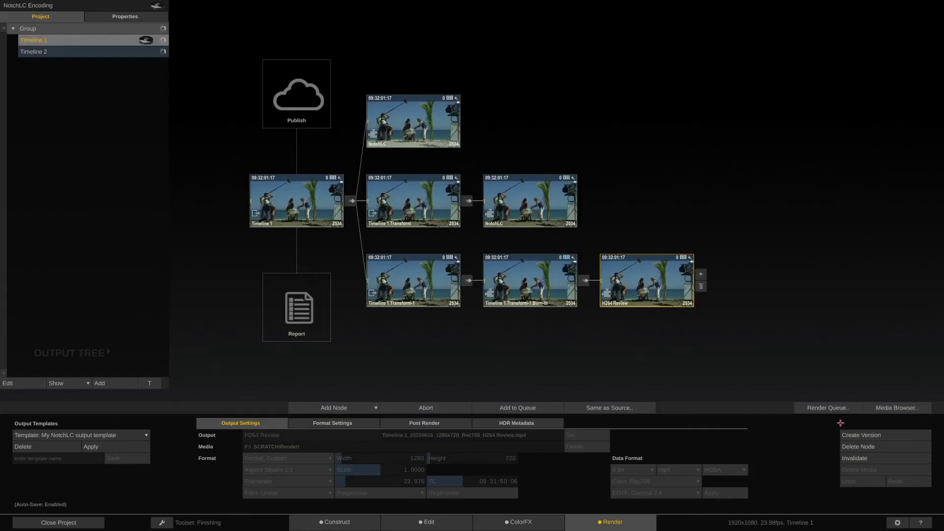